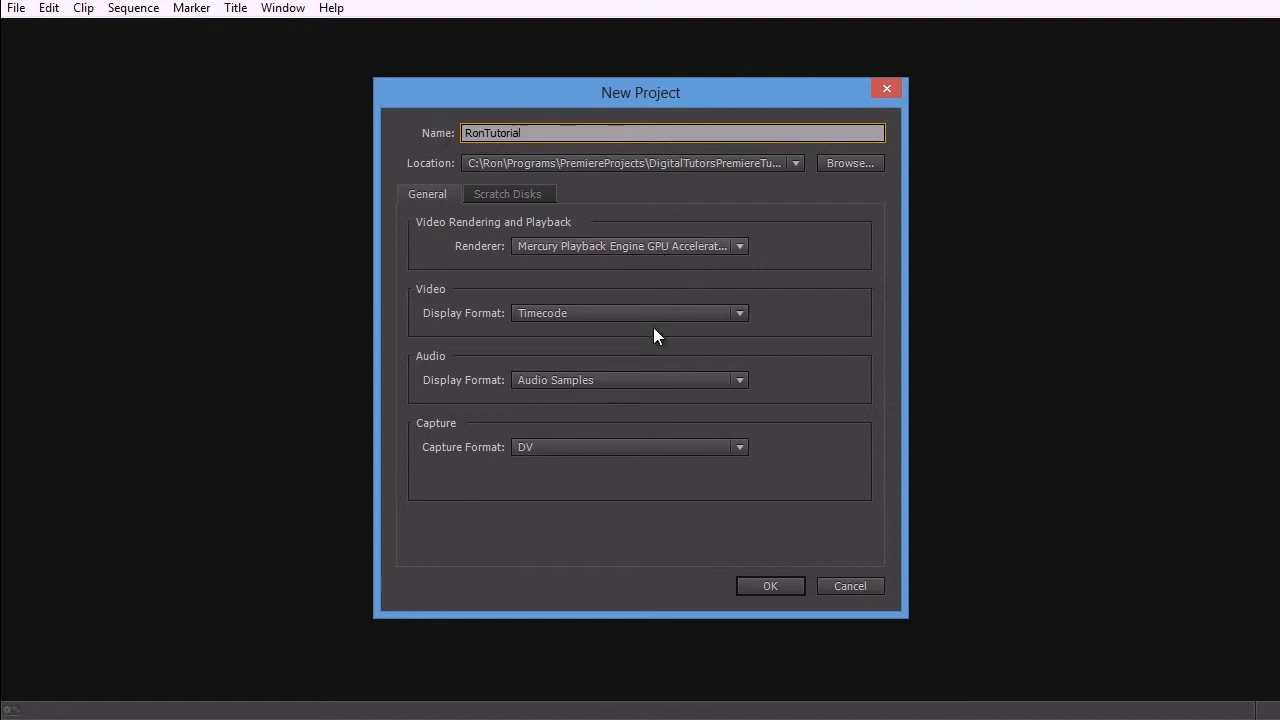
# Step: Create the project RonTutorial with the current settings, overwriting the existing project of the same name
pyautogui.press('Return')
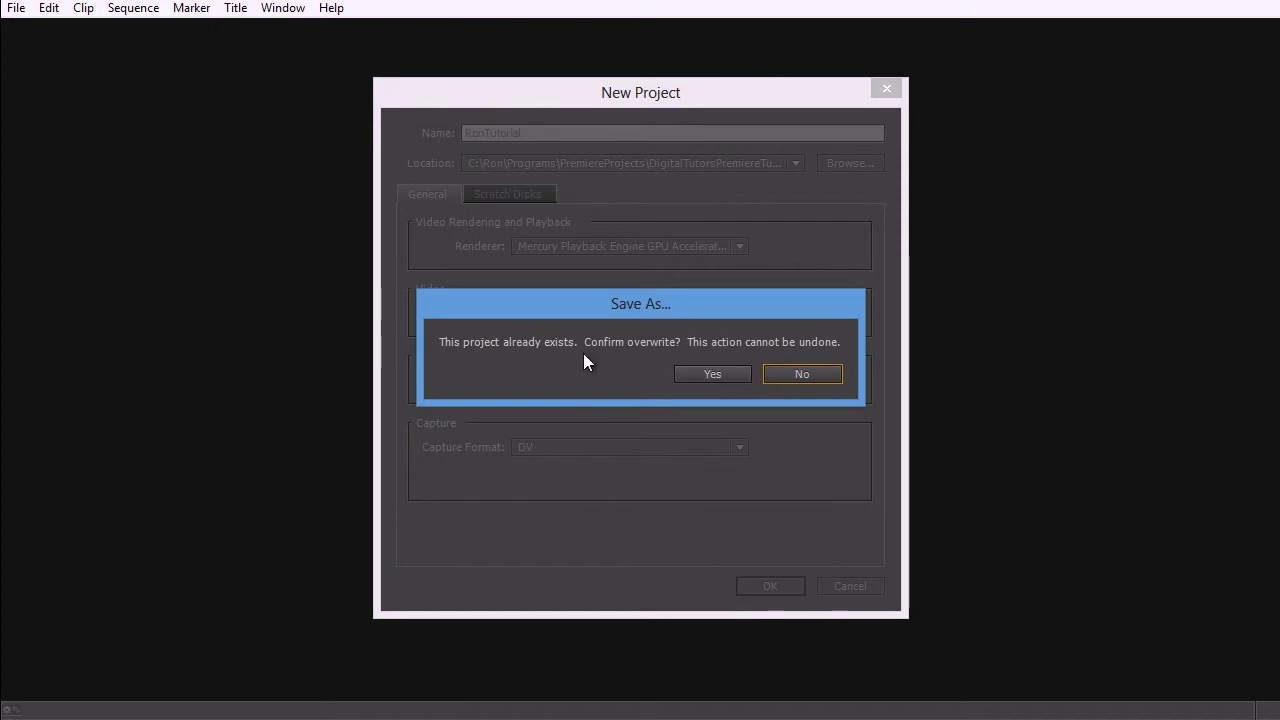
pyautogui.click(711, 373)
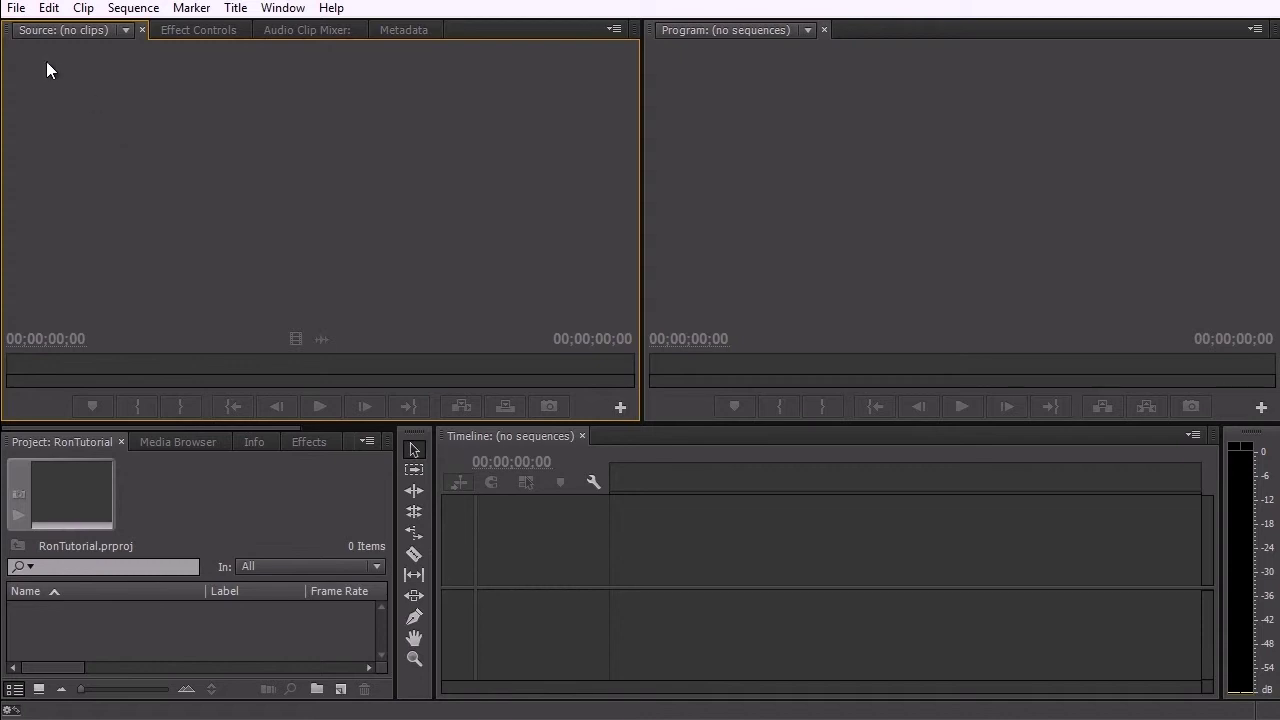
# Step: Import the movie clip 20130506_074409.mpg from the 20130507 folder into the project
pyautogui.click(14, 10)
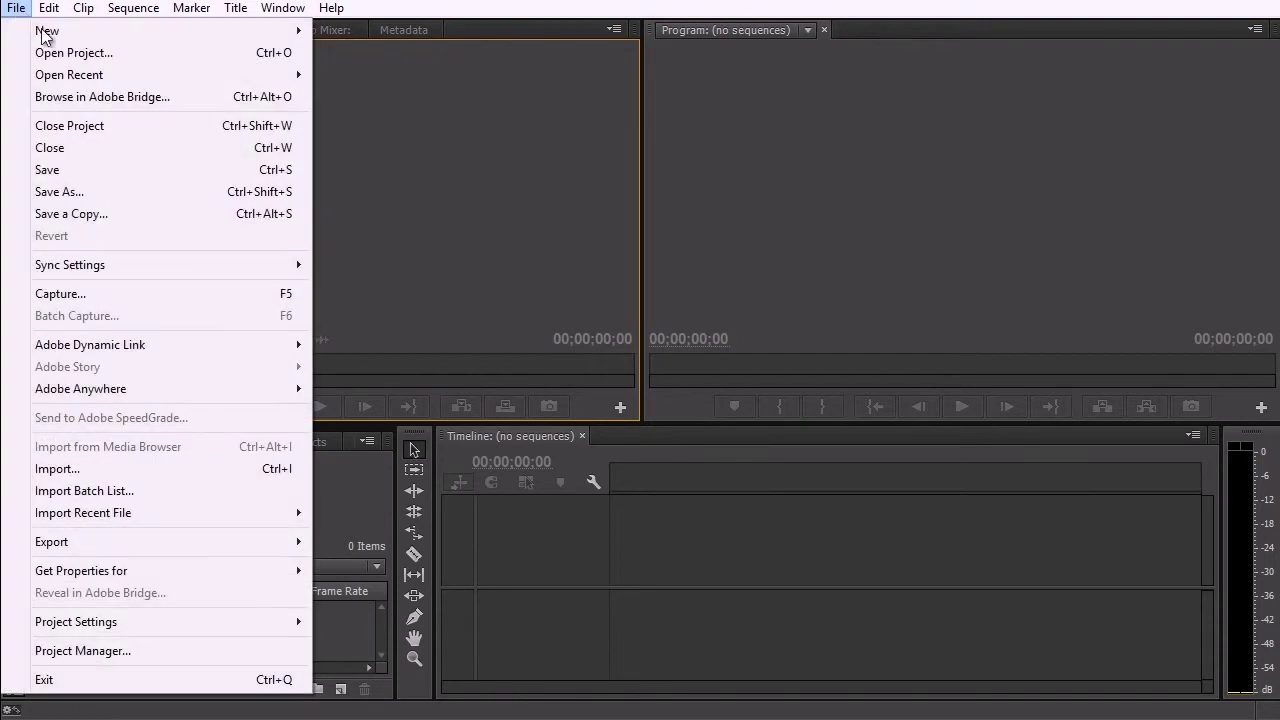
pyautogui.click(174, 468)
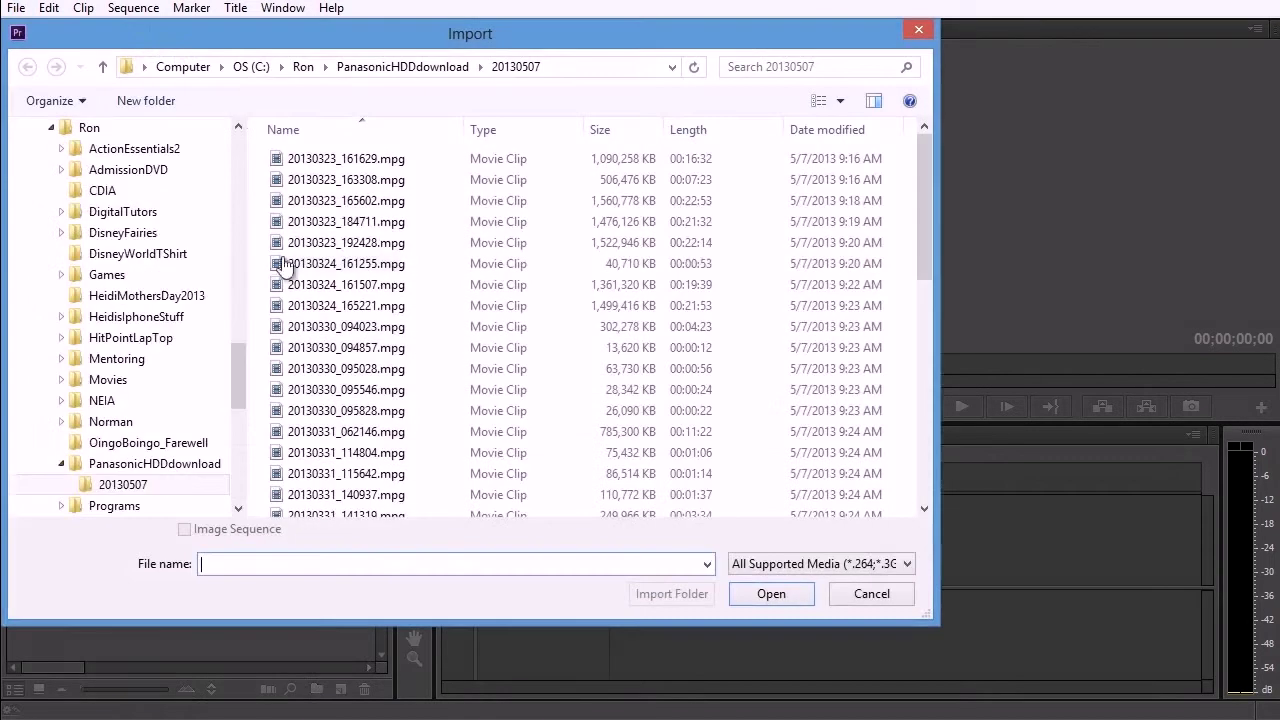
pyautogui.moveTo(361, 38); pyautogui.dragTo(446, 81)
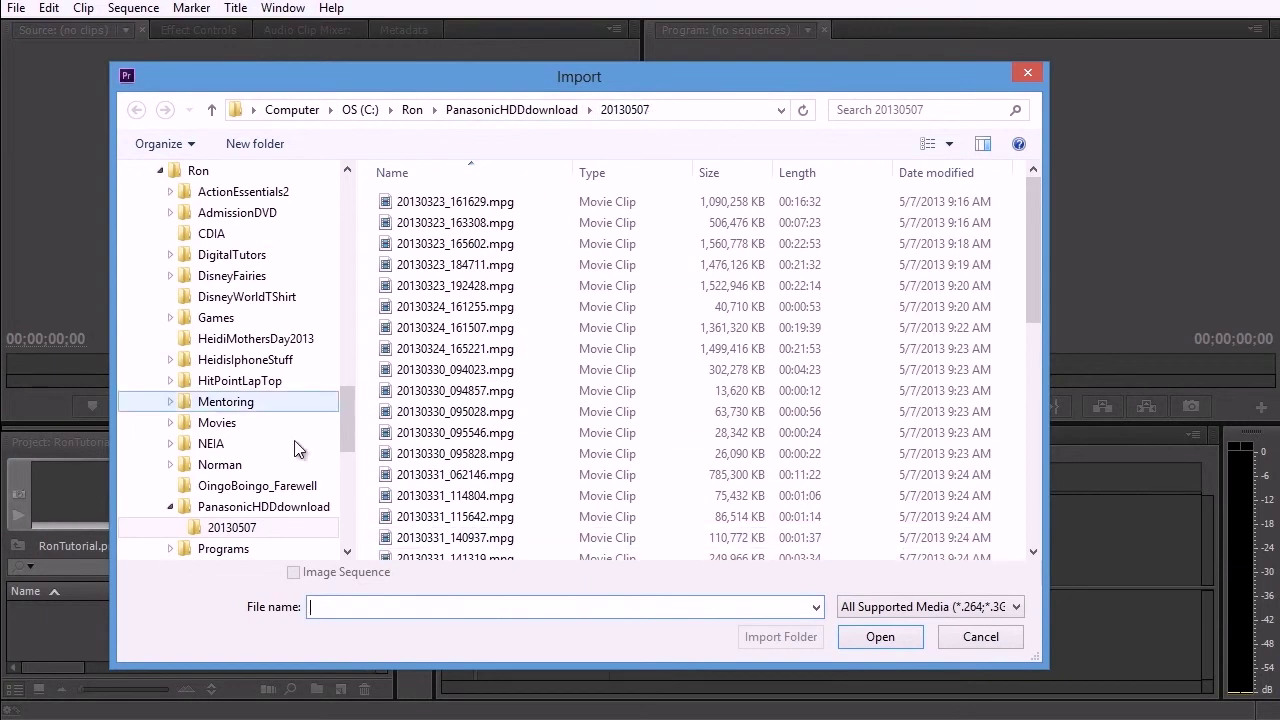
pyautogui.moveTo(1033, 252); pyautogui.dragTo(1034, 515)
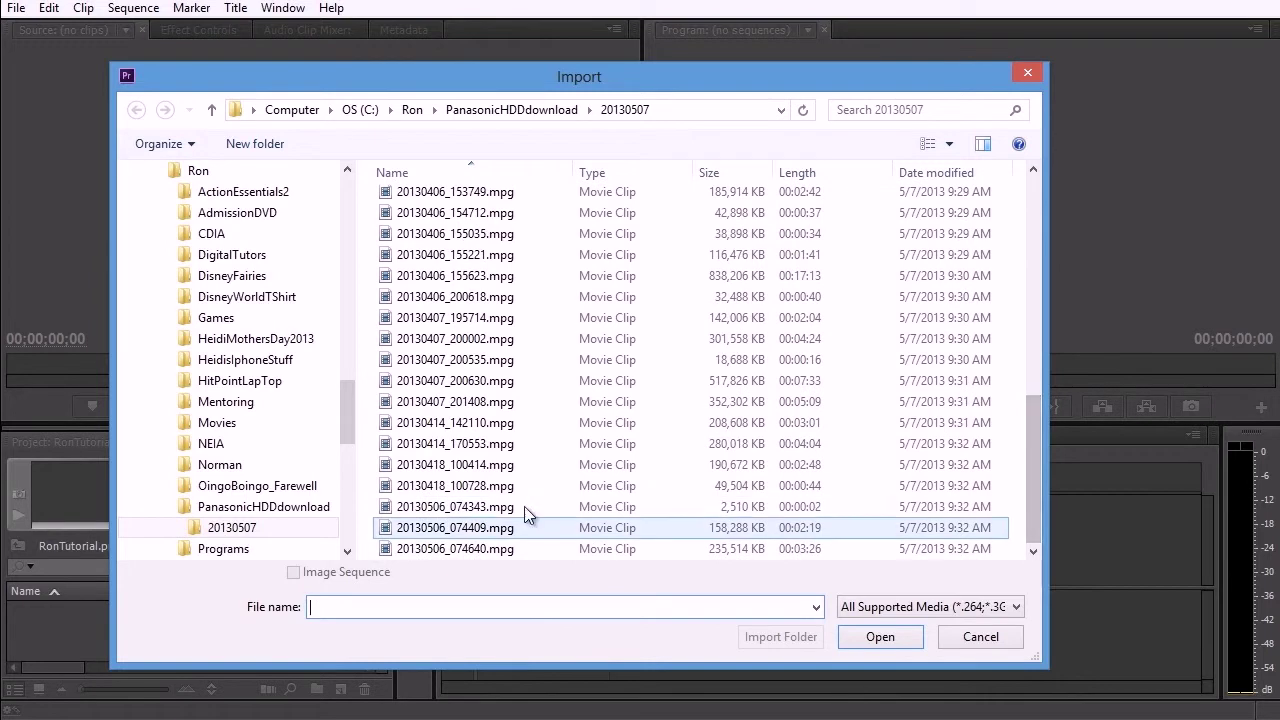
pyautogui.click(458, 527)
pyautogui.click(876, 634)
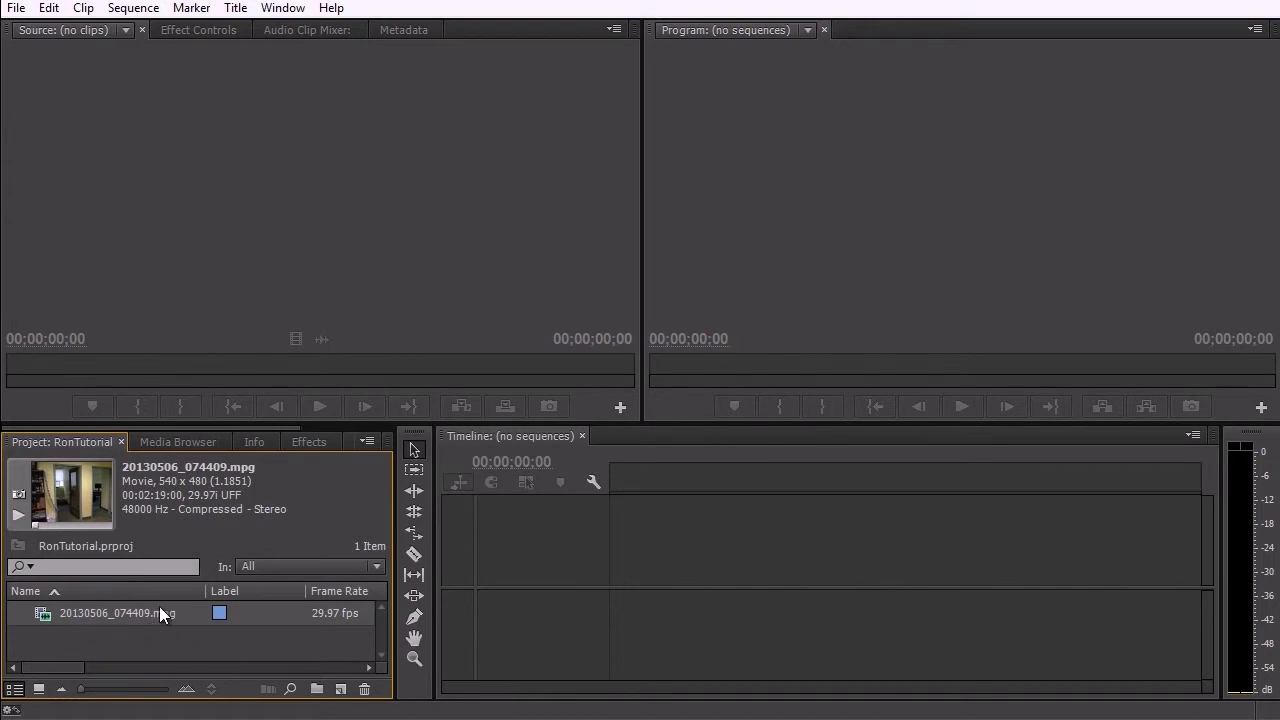
# Step: Create a new sequence from the imported clip 20130506_074409.mpg so that it matches the clip's settings
pyautogui.rightClick(106, 612)
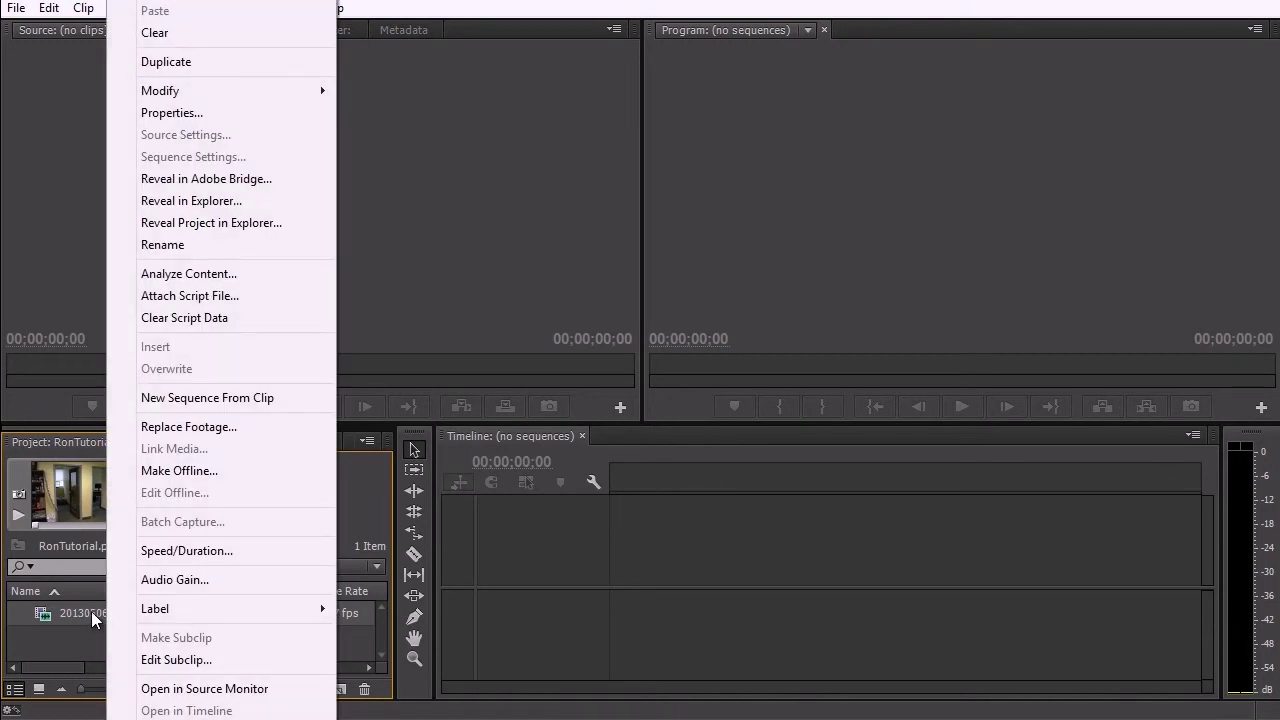
pyautogui.click(204, 396)
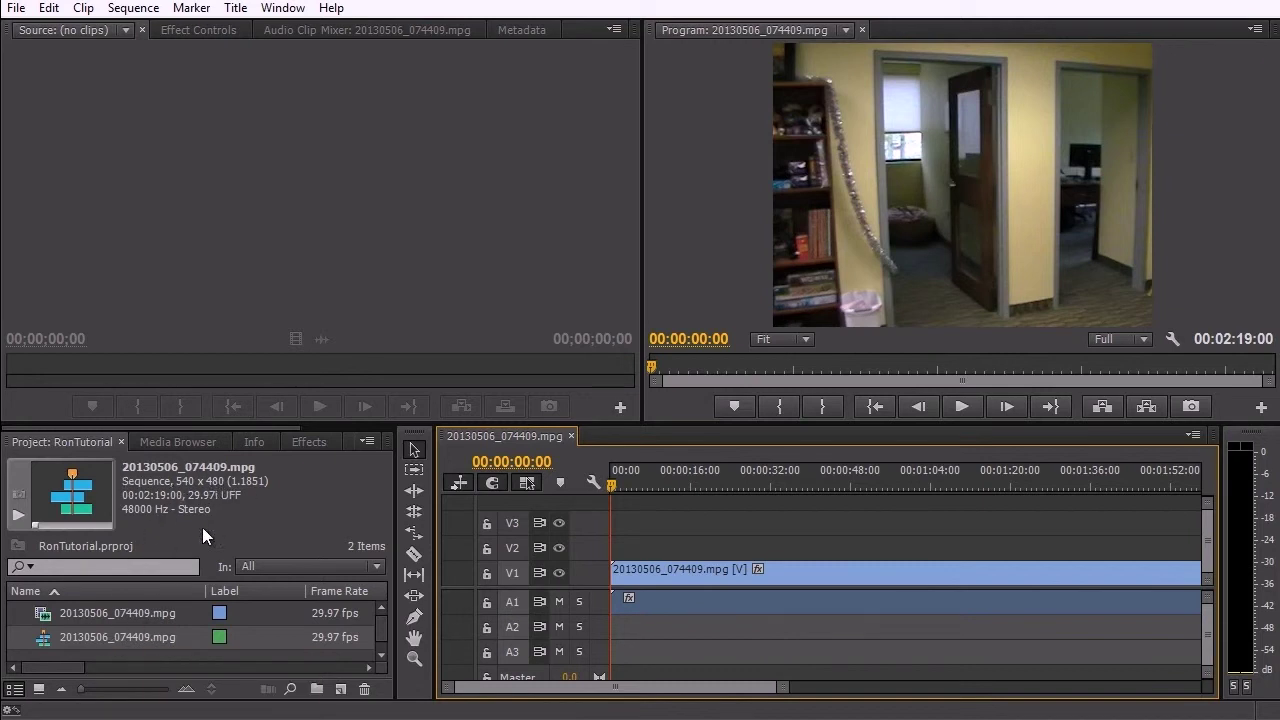
pyautogui.click(122, 609)
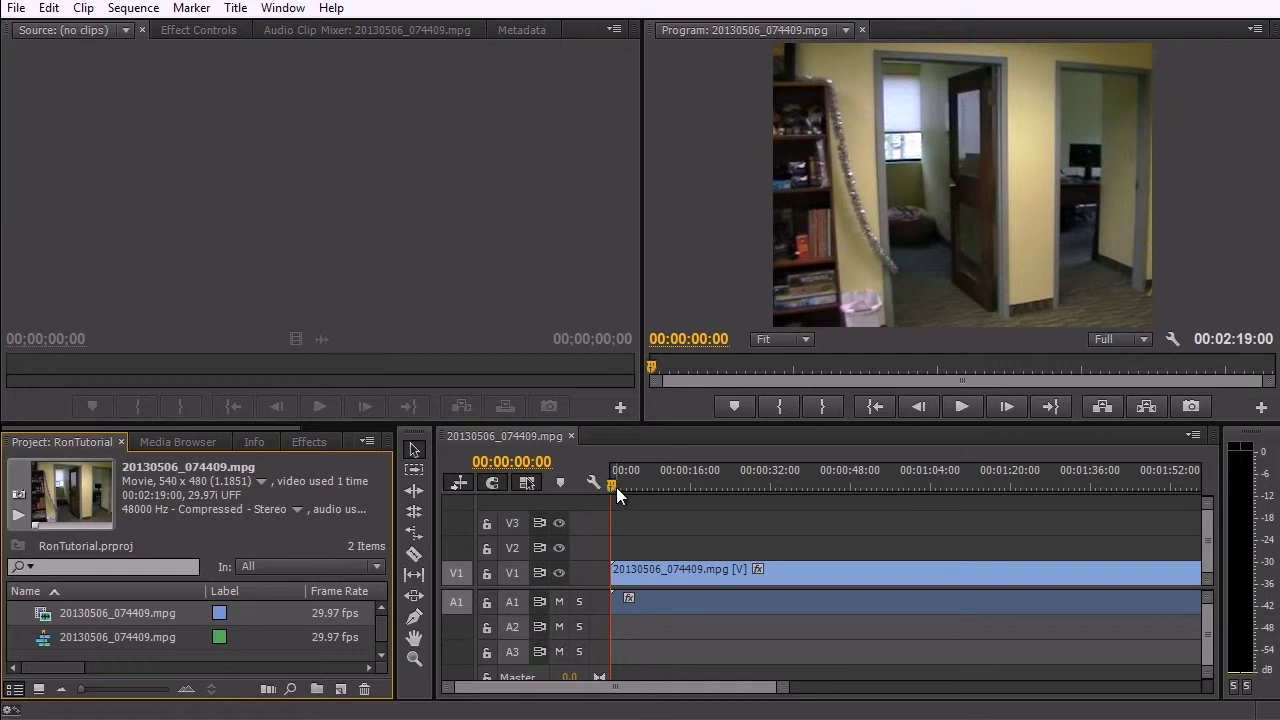
# Step: Scrub through the sequence's footage at several timeline zoom levels and return the playhead to the start
pyautogui.moveTo(611, 482); pyautogui.dragTo(679, 481)
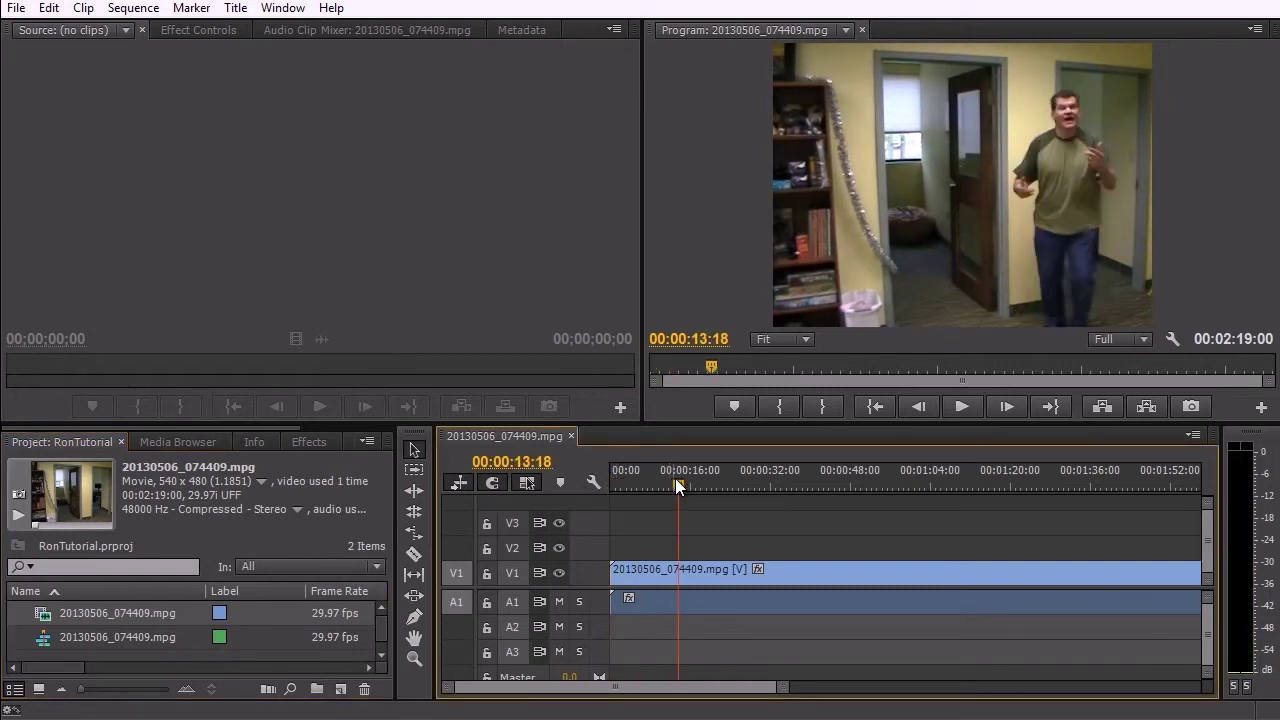
pyautogui.moveTo(680, 480); pyautogui.dragTo(763, 486)
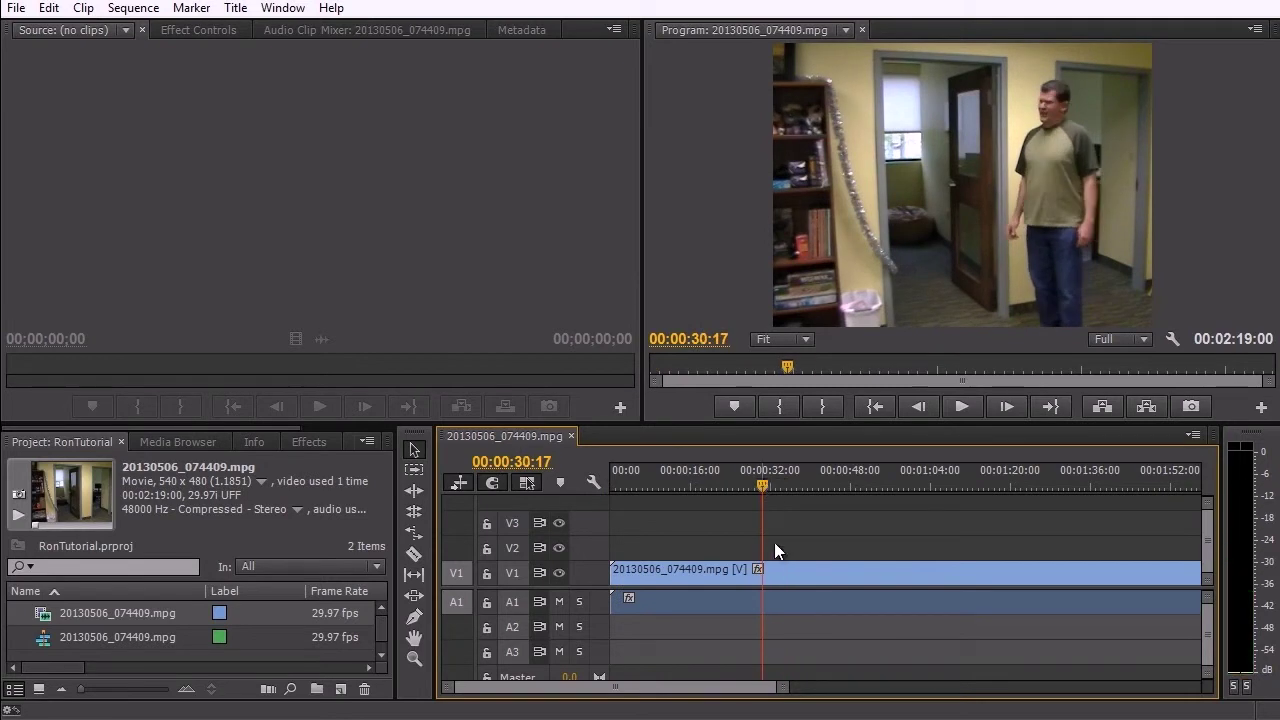
pyautogui.moveTo(784, 688); pyautogui.dragTo(1012, 693)
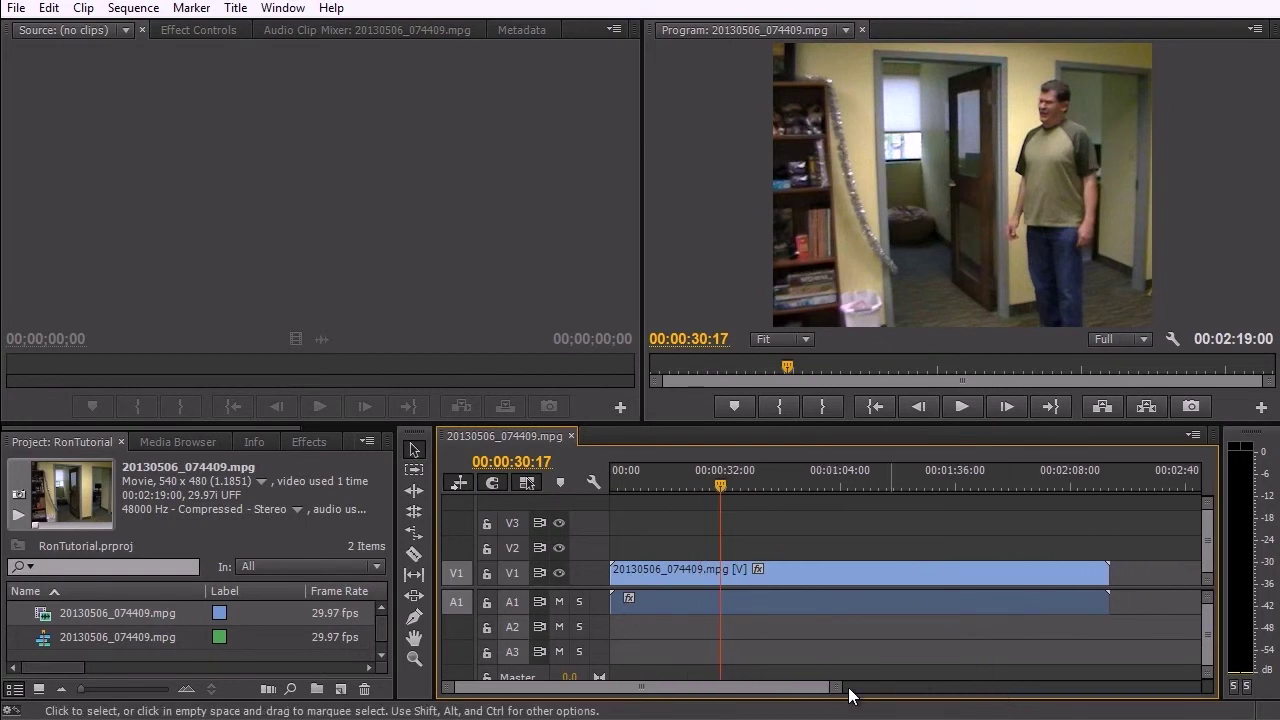
pyautogui.moveTo(838, 692); pyautogui.dragTo(674, 712)
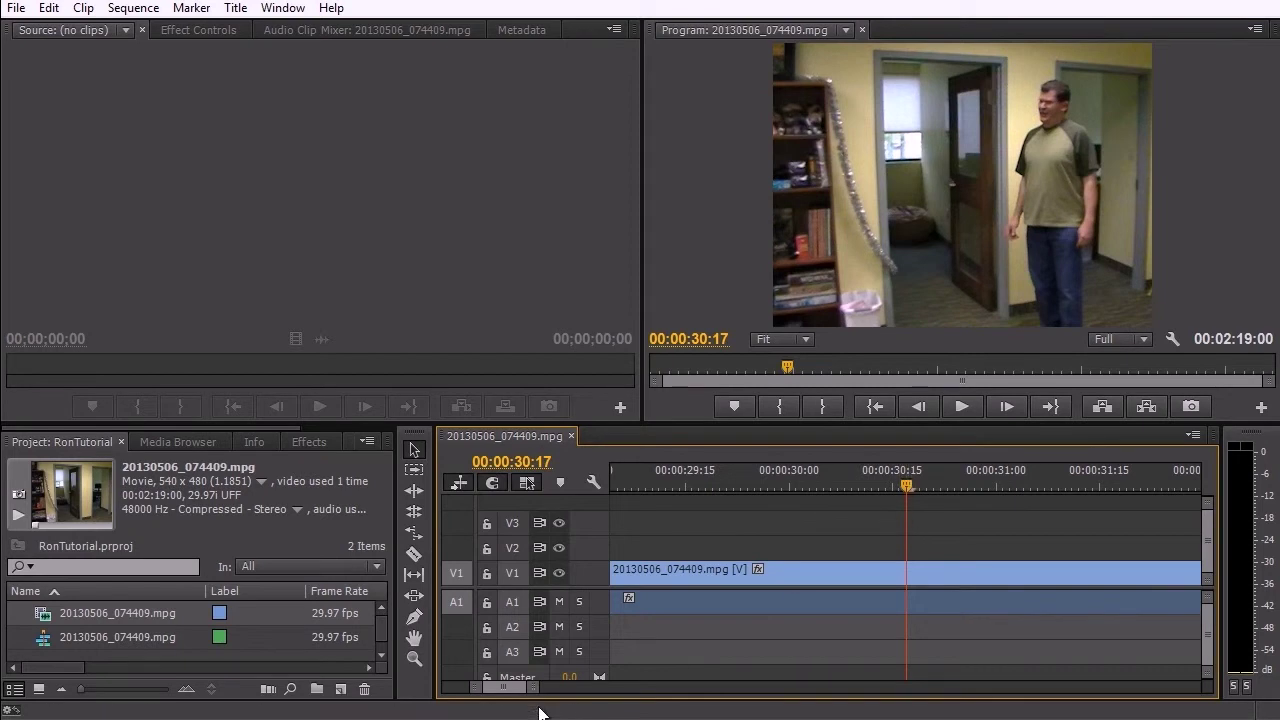
pyautogui.moveTo(531, 690); pyautogui.dragTo(789, 691)
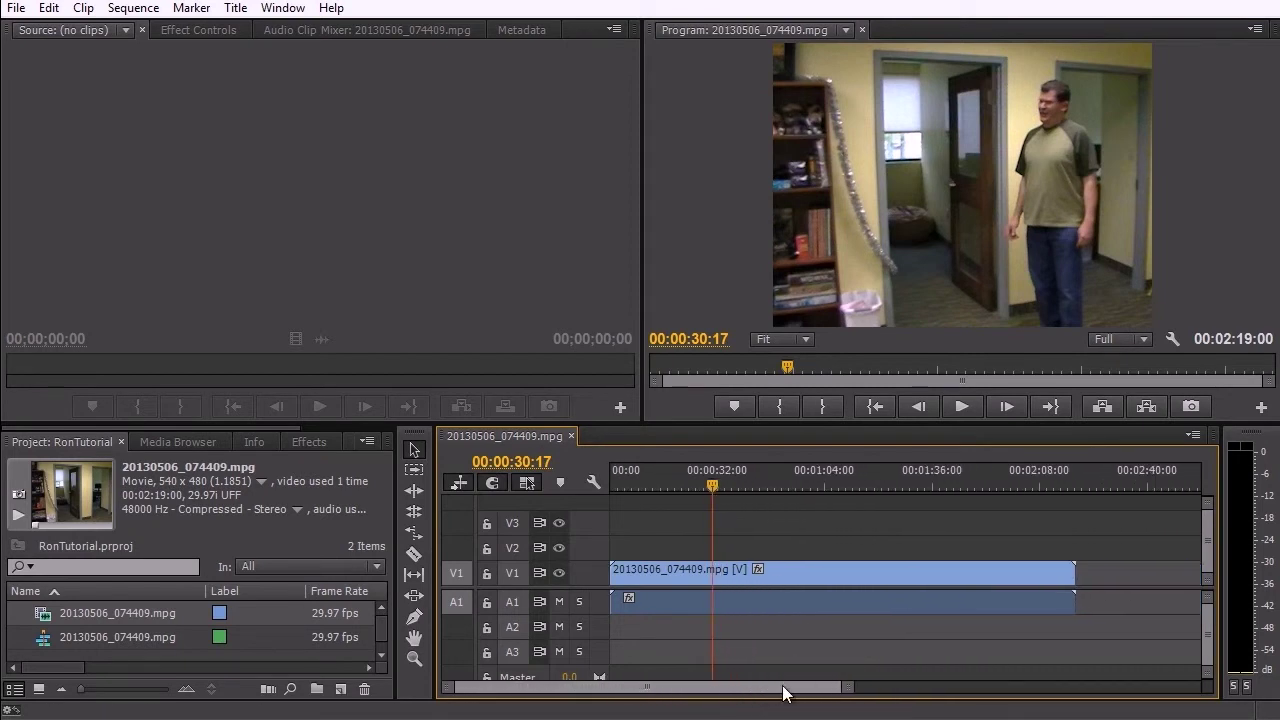
pyautogui.click(930, 473)
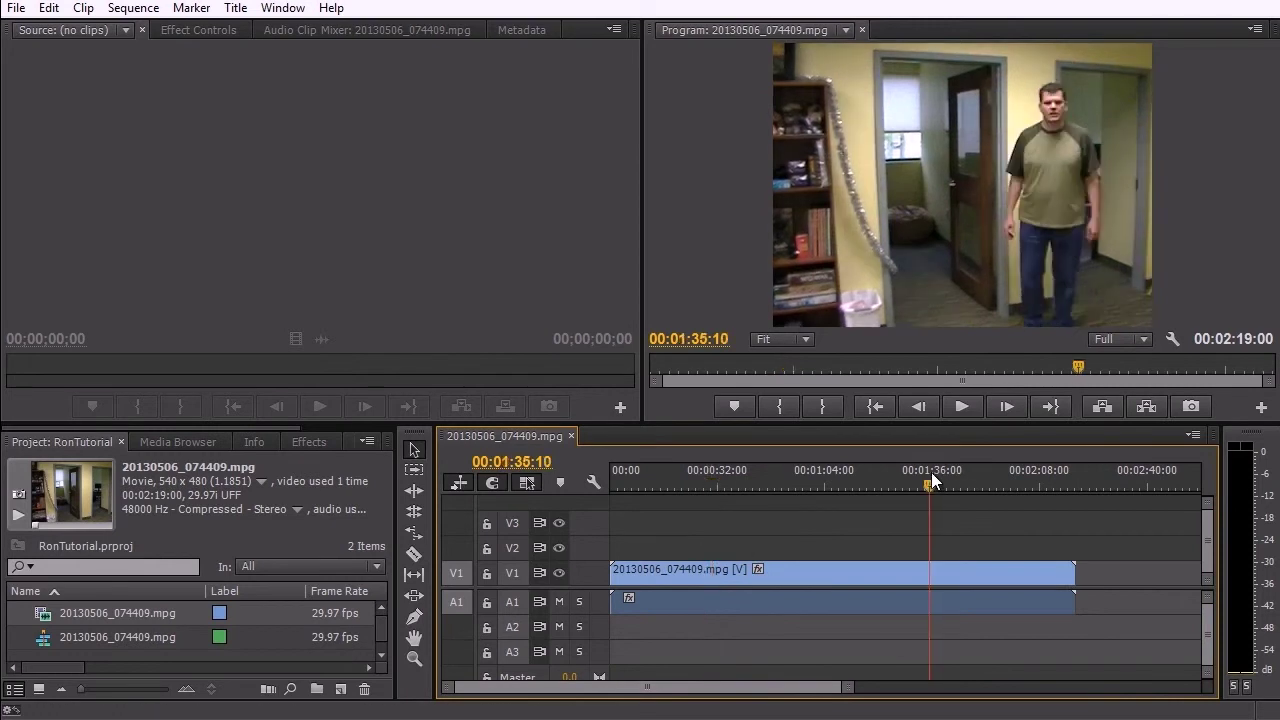
pyautogui.moveTo(852, 683); pyautogui.dragTo(815, 706)
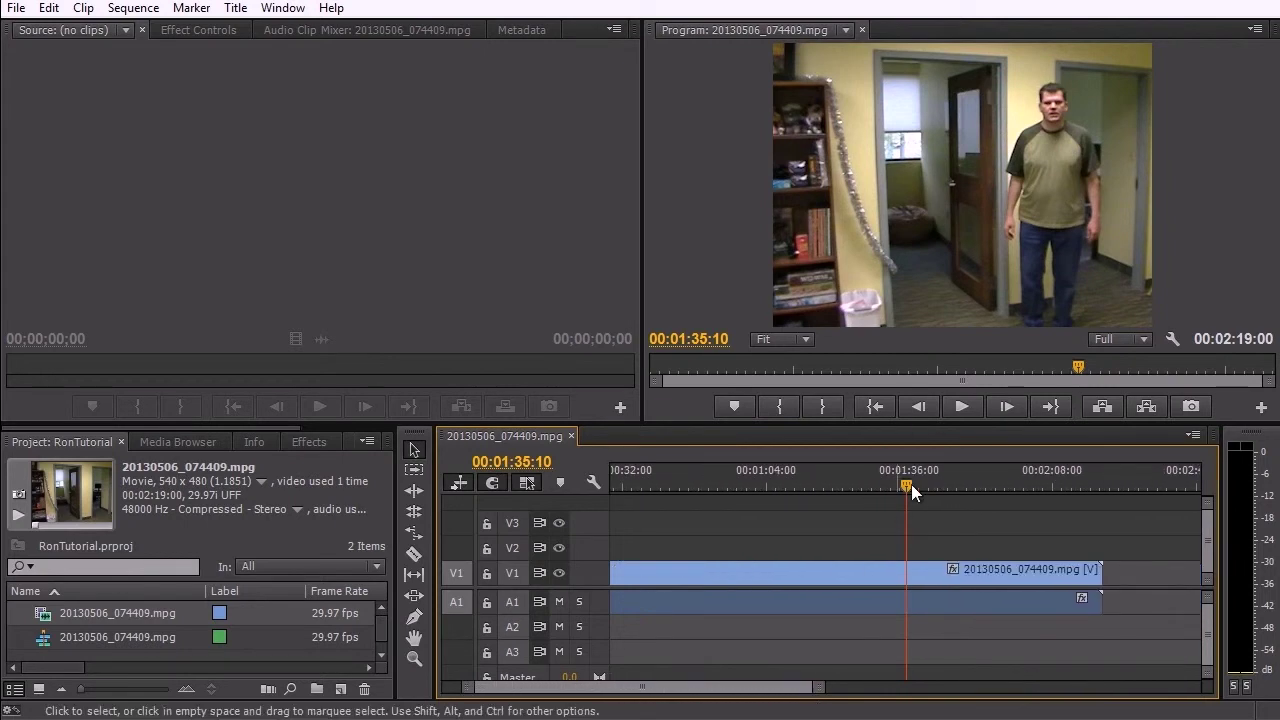
pyautogui.moveTo(900, 487); pyautogui.dragTo(404, 480)
pyautogui.moveTo(806, 686); pyautogui.dragTo(986, 703)
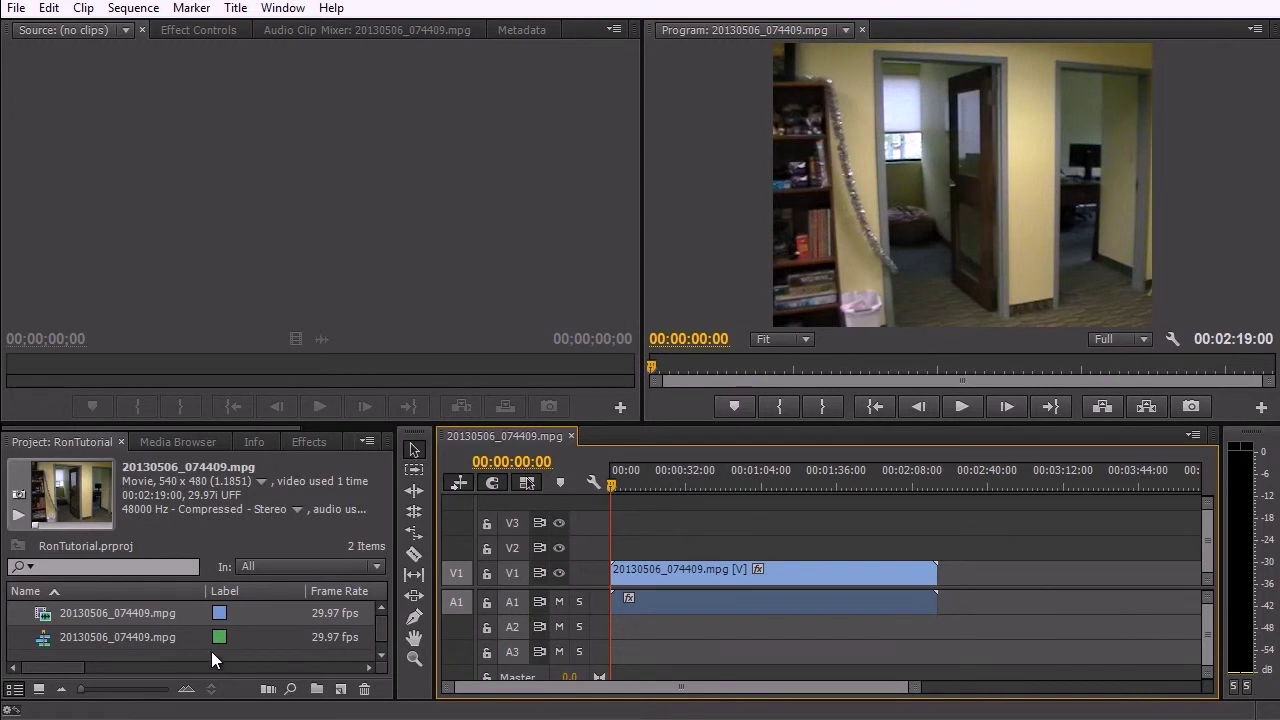
# Step: Import the second movie clip, 20130506_074640.mpg, from the 20130507 folder into the project
pyautogui.rightClick(238, 657)
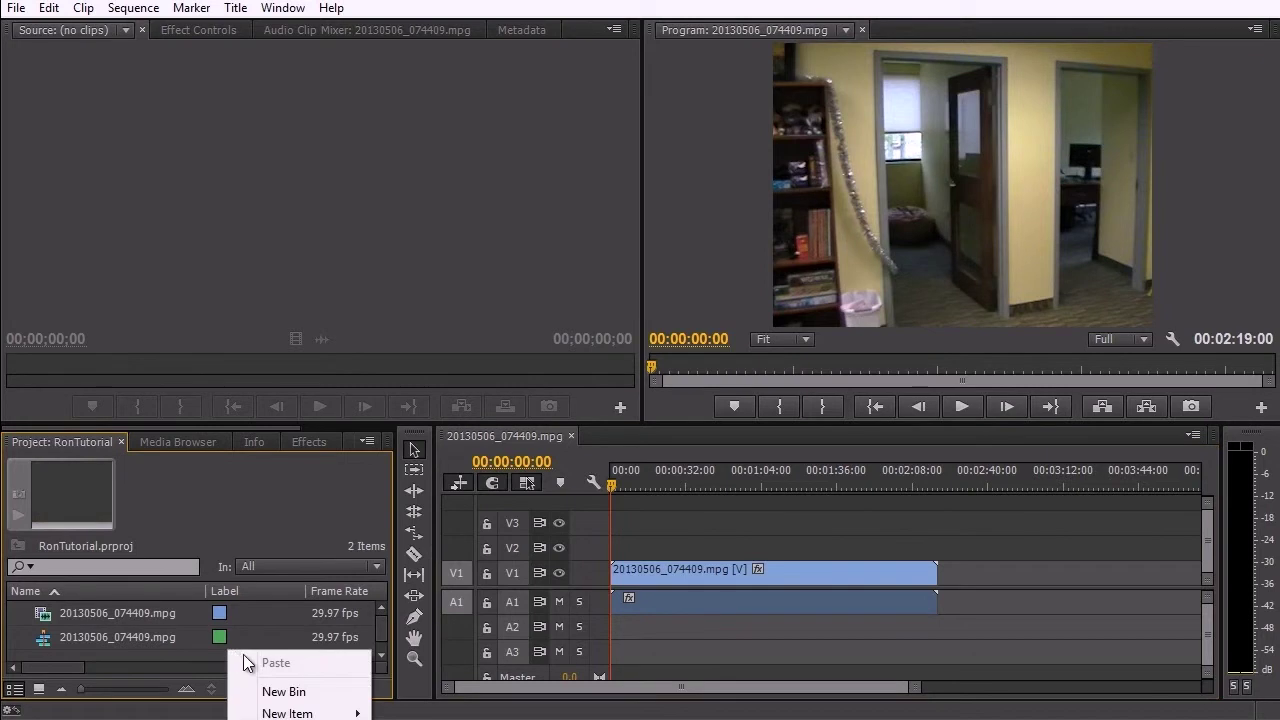
pyautogui.click(285, 719)
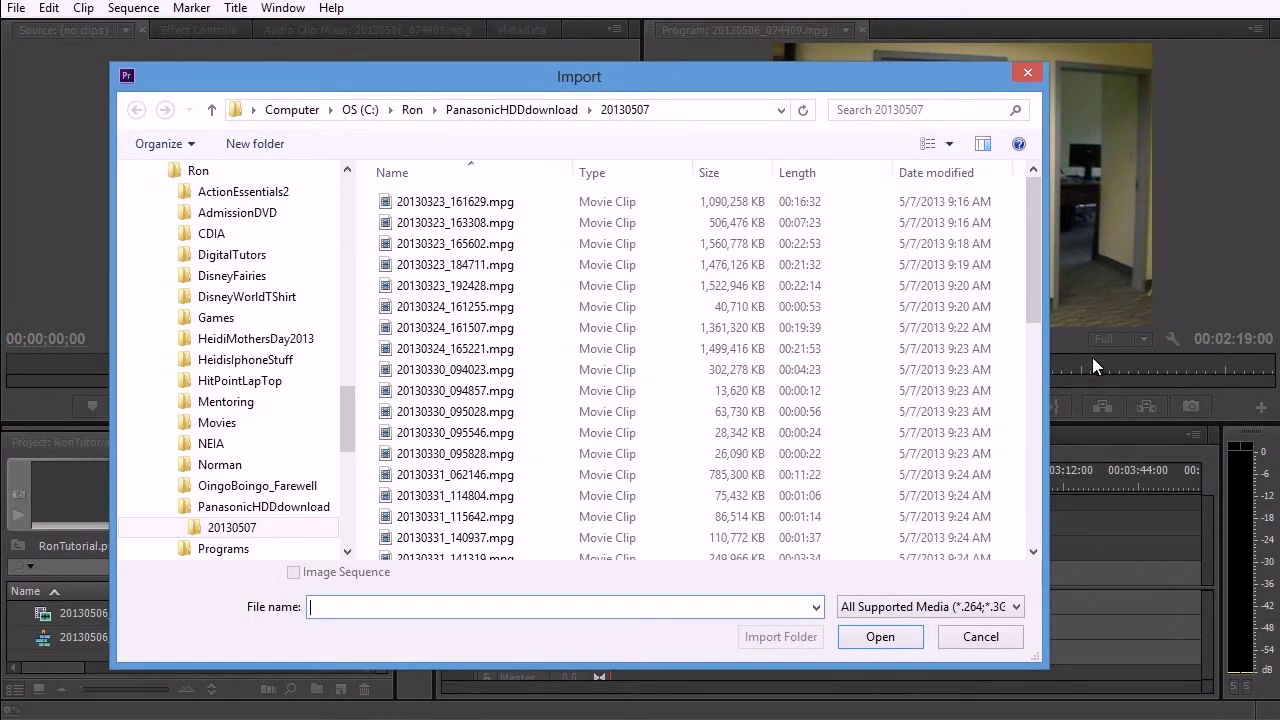
pyautogui.moveTo(1035, 261); pyautogui.dragTo(1038, 485)
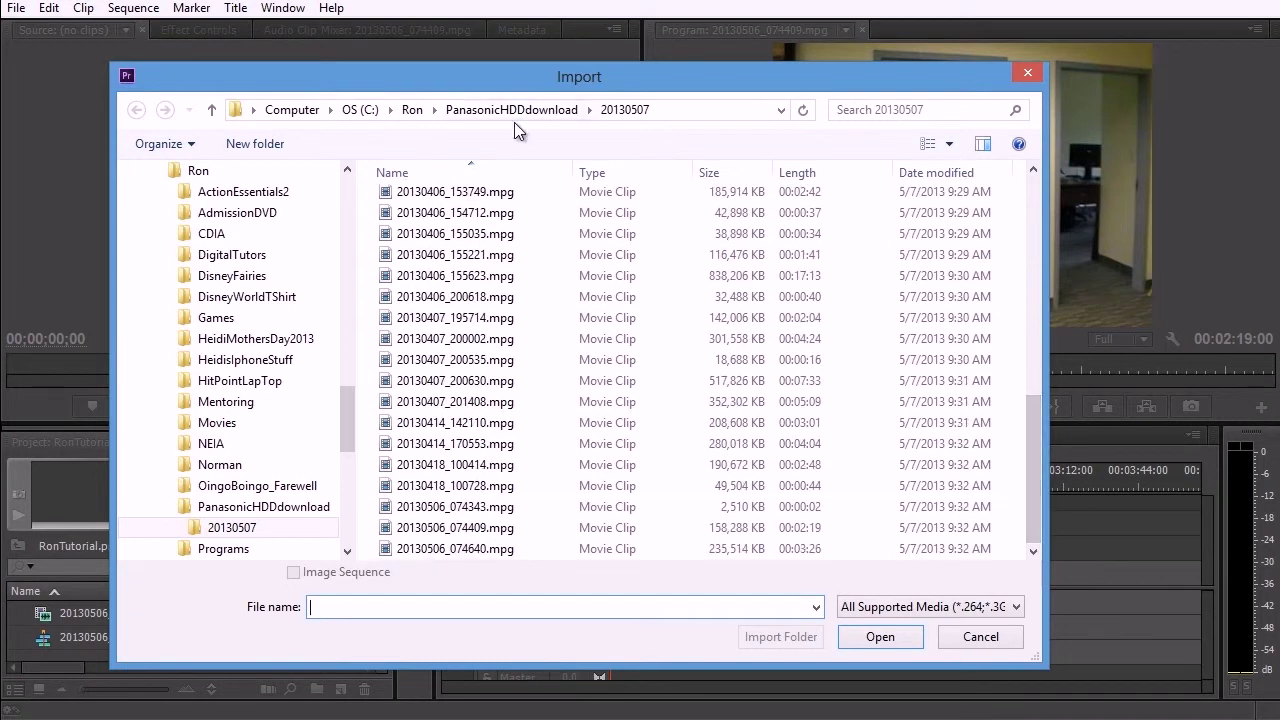
pyautogui.click(466, 549)
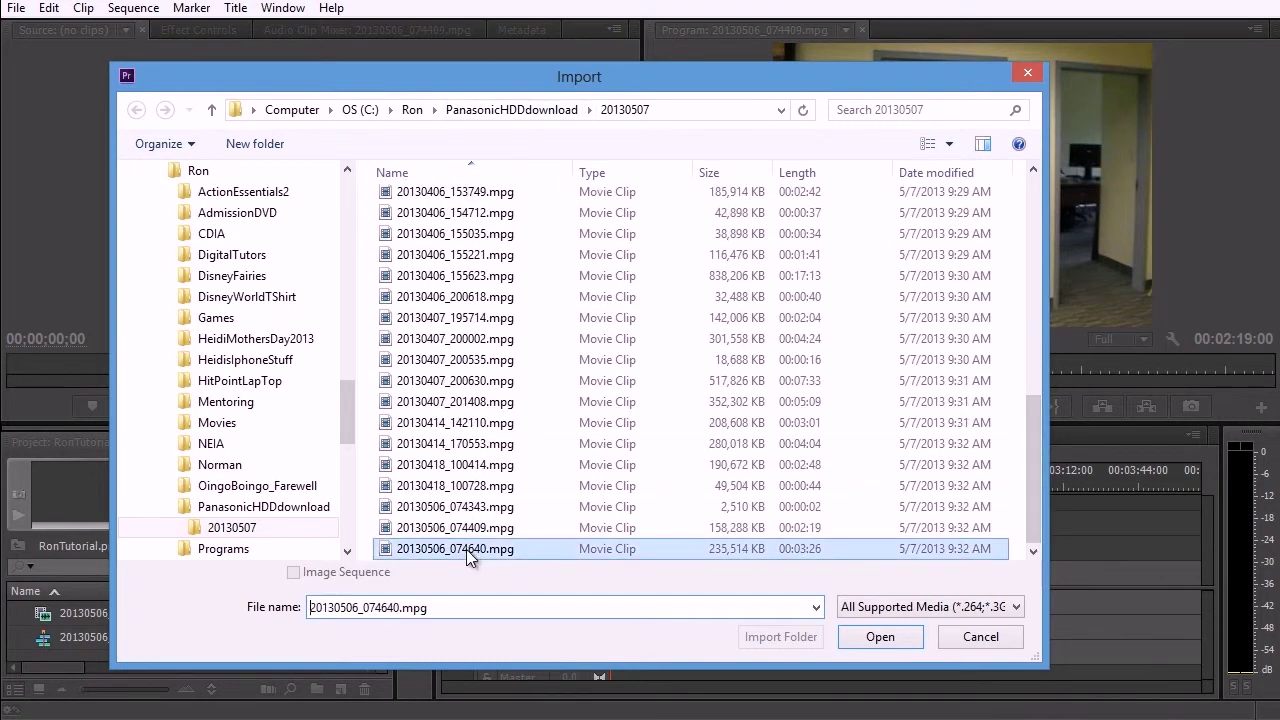
pyautogui.click(875, 637)
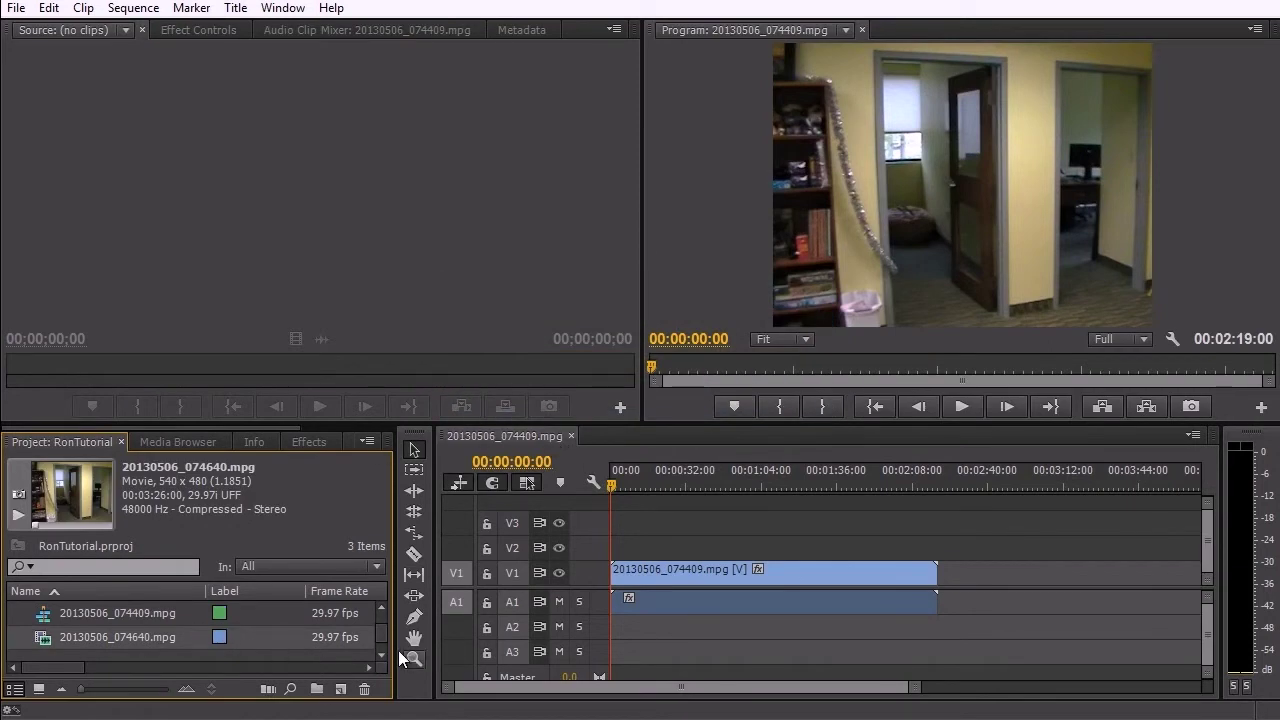
# Step: Add 20130506_074640.mpg to the sequence directly after the first clip and move it onto tracks V2 and A2
pyautogui.moveTo(132, 637); pyautogui.dragTo(958, 588)
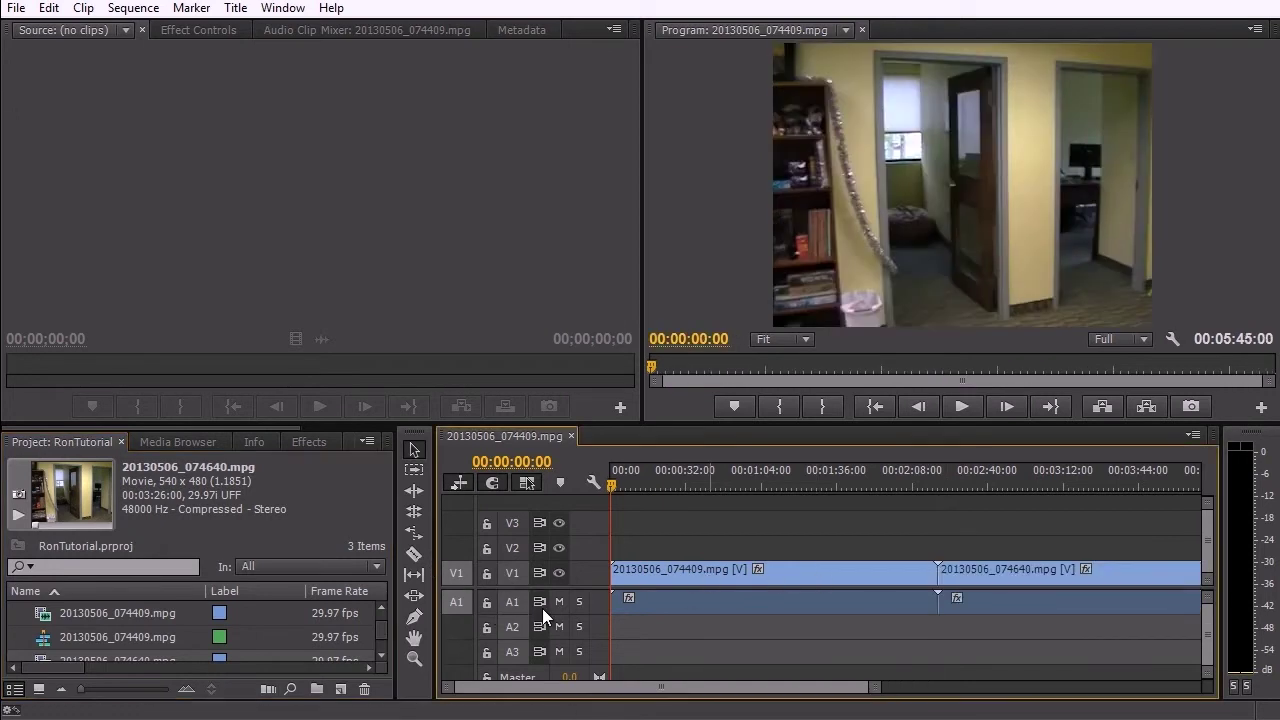
pyautogui.moveTo(957, 586); pyautogui.dragTo(969, 628)
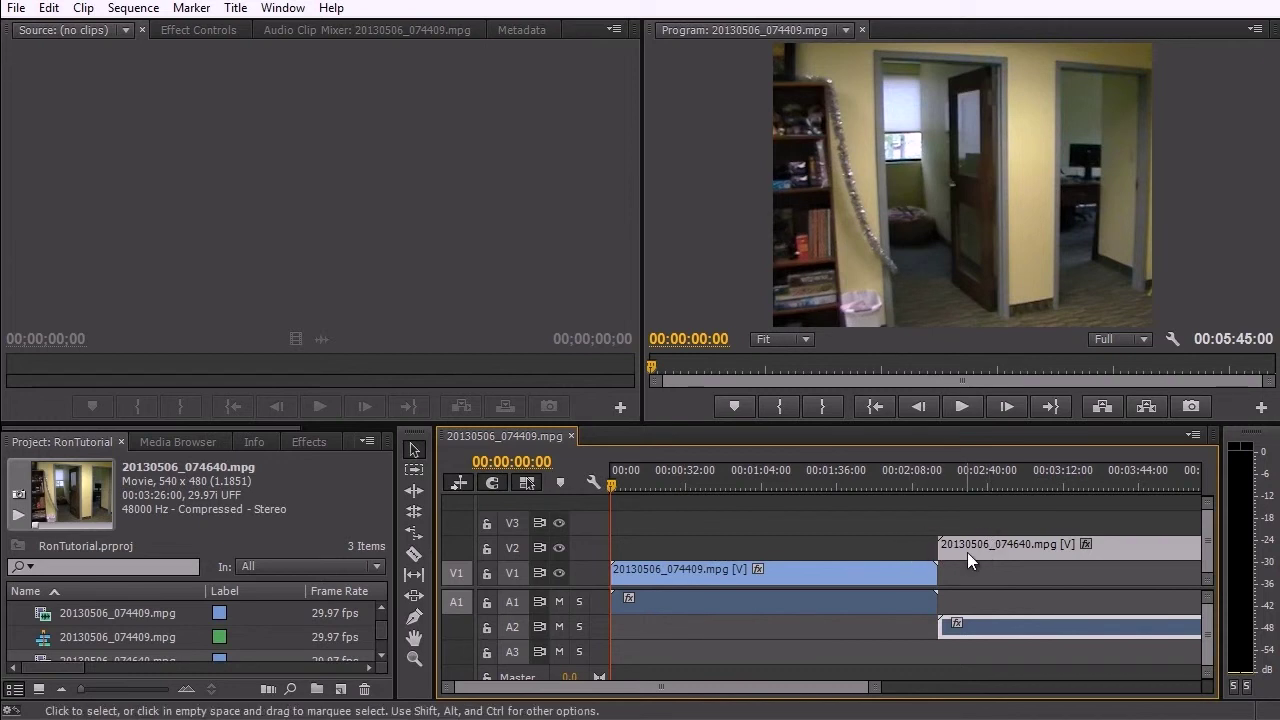
# Step: Try overlapping the second clip's start with the first clip's end, and snap the two clips end to end again
pyautogui.moveTo(967, 551)
pyautogui.mouseDown()
pyautogui.moveTo(947, 553)
pyautogui.moveTo(951, 564)
pyautogui.mouseUp()
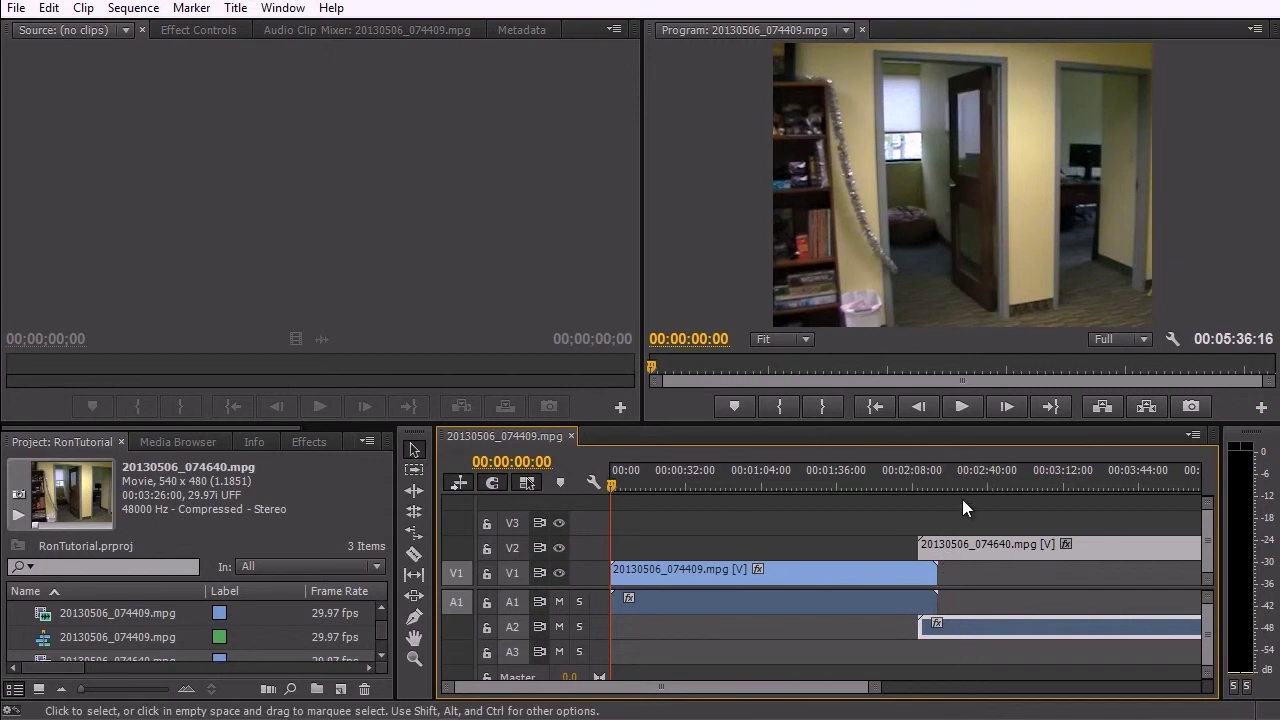
pyautogui.moveTo(953, 545)
pyautogui.mouseDown()
pyautogui.moveTo(945, 562)
pyautogui.moveTo(968, 565)
pyautogui.mouseUp()
pyautogui.moveTo(944, 548); pyautogui.dragTo(966, 556)
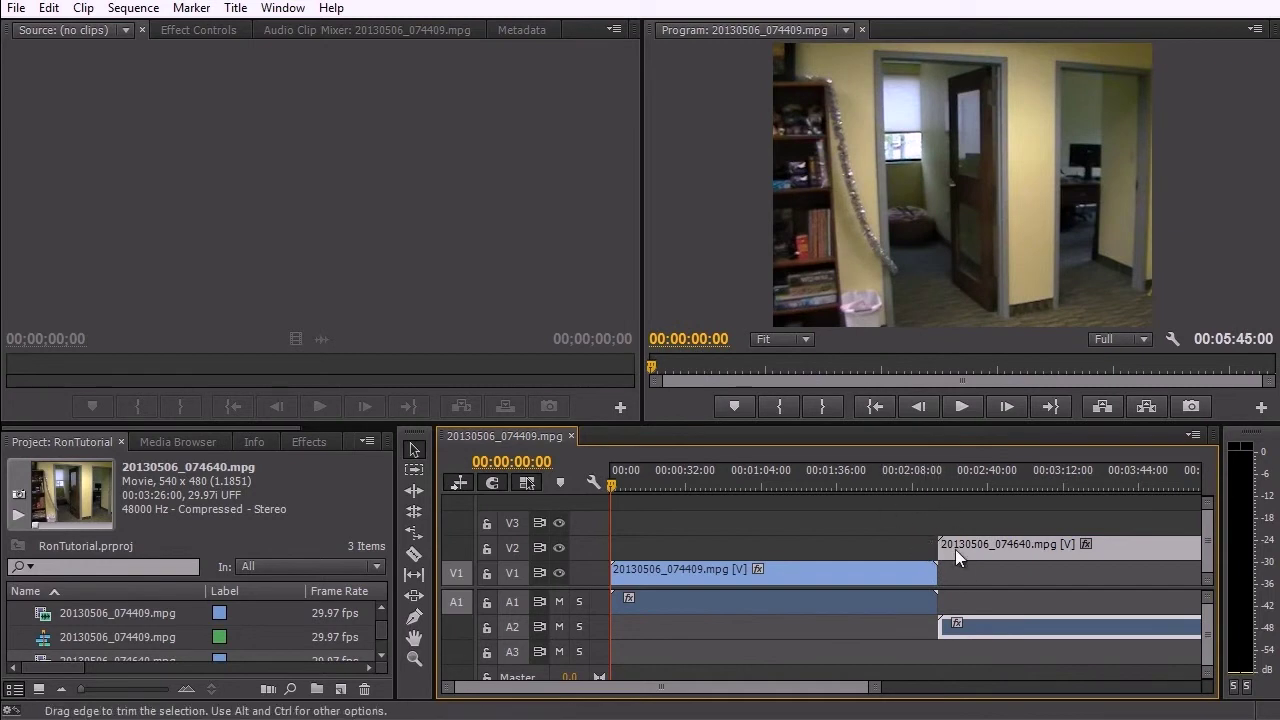
# Step: Play back the transition between the two clips, starting shortly before the end of the first clip
pyautogui.click(927, 477)
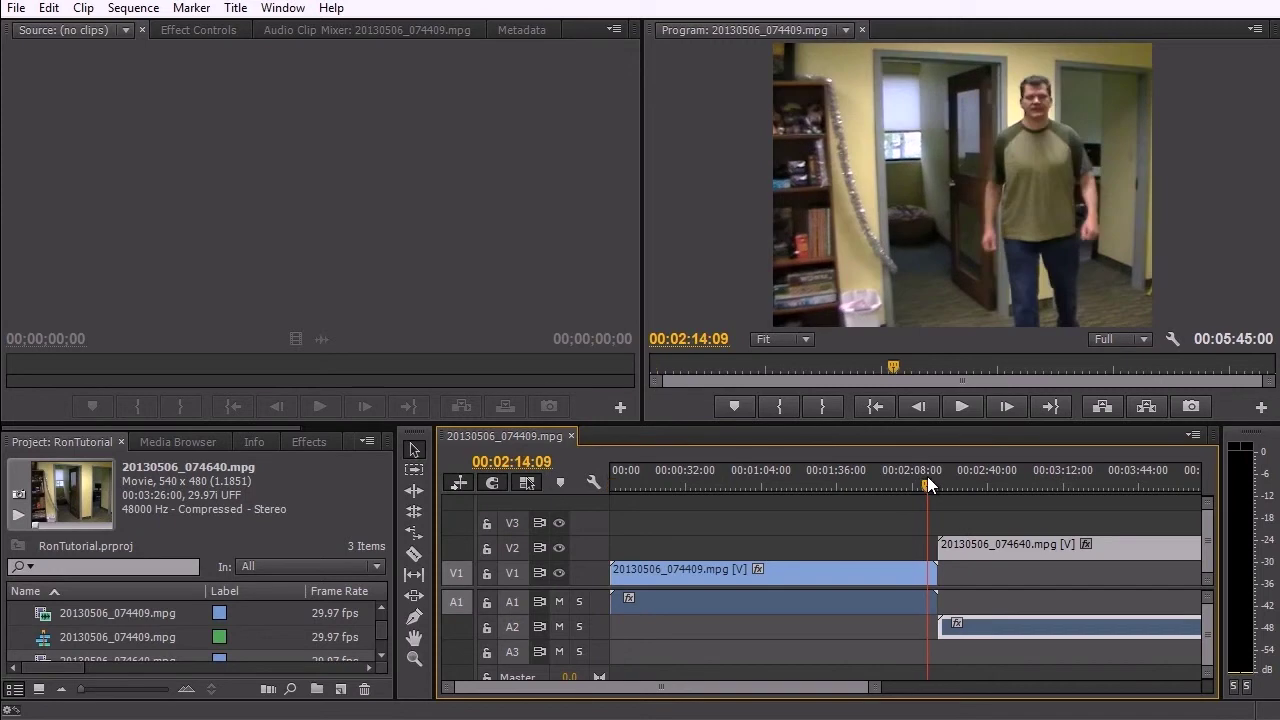
pyautogui.click(958, 404)
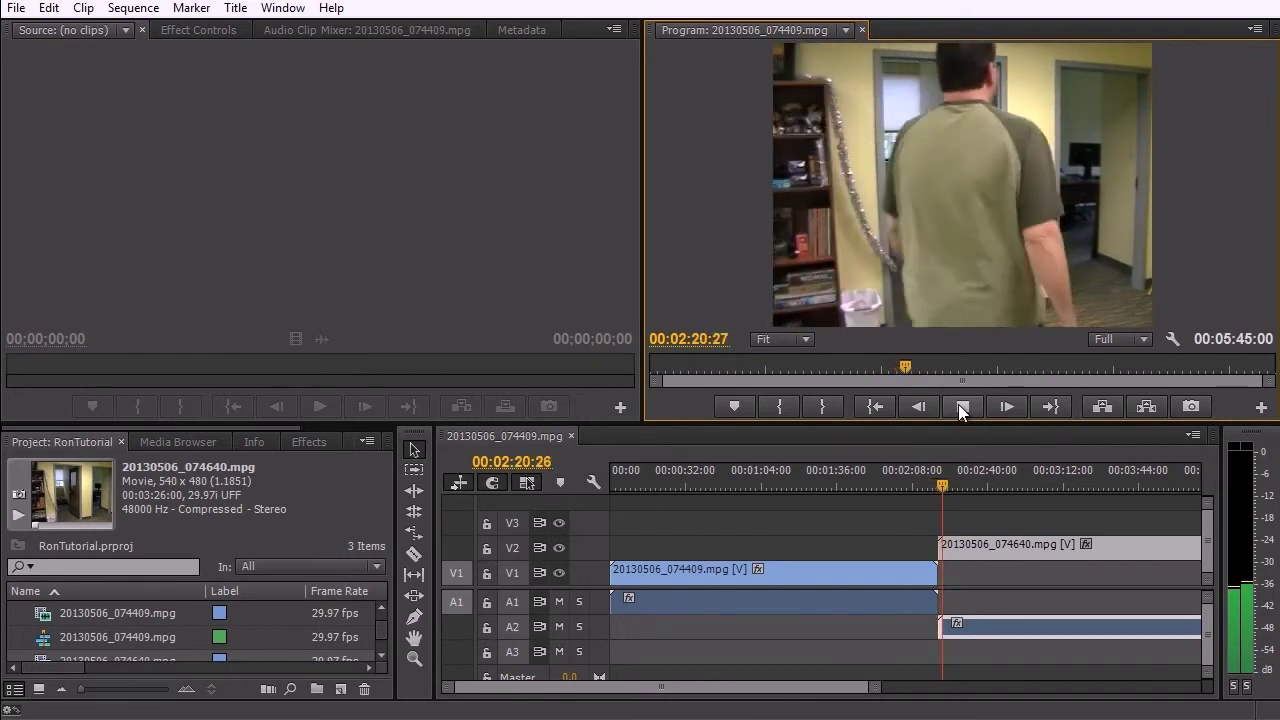
pyautogui.click(958, 404)
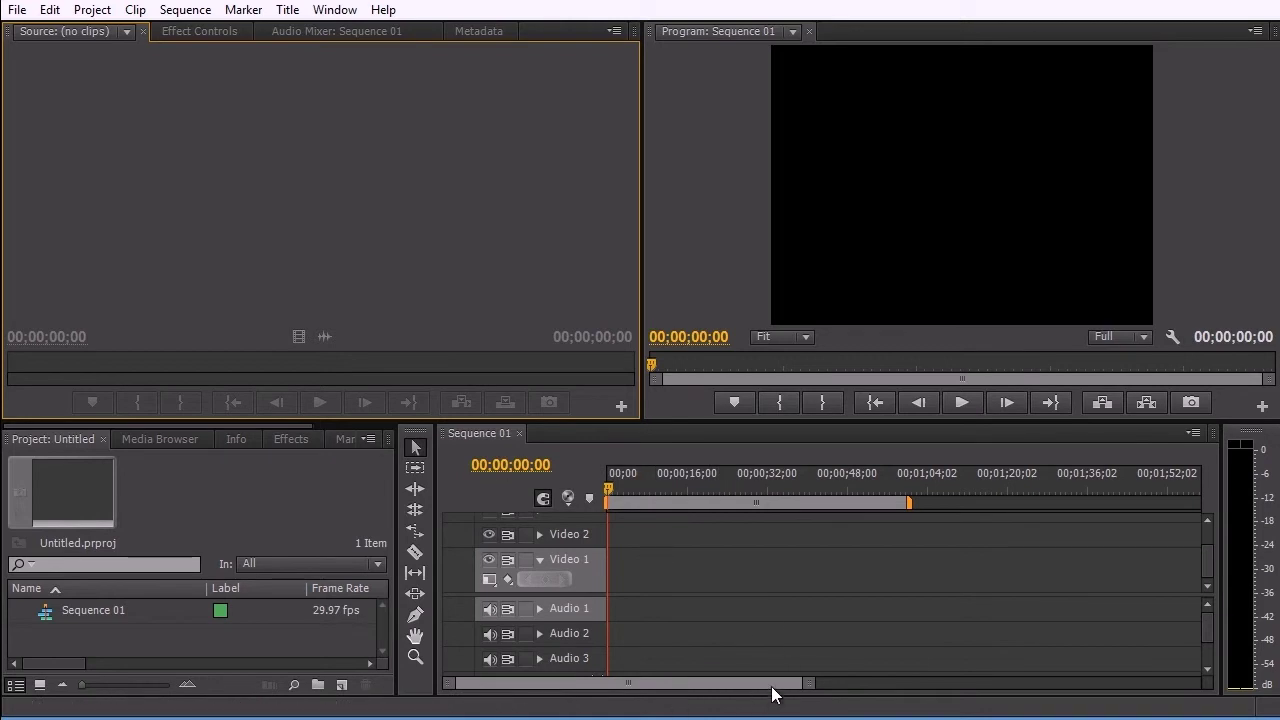
# Step: Create a new project named RonTutorialCS6 with the default project settings
pyautogui.moveTo(806, 684); pyautogui.dragTo(929, 700)
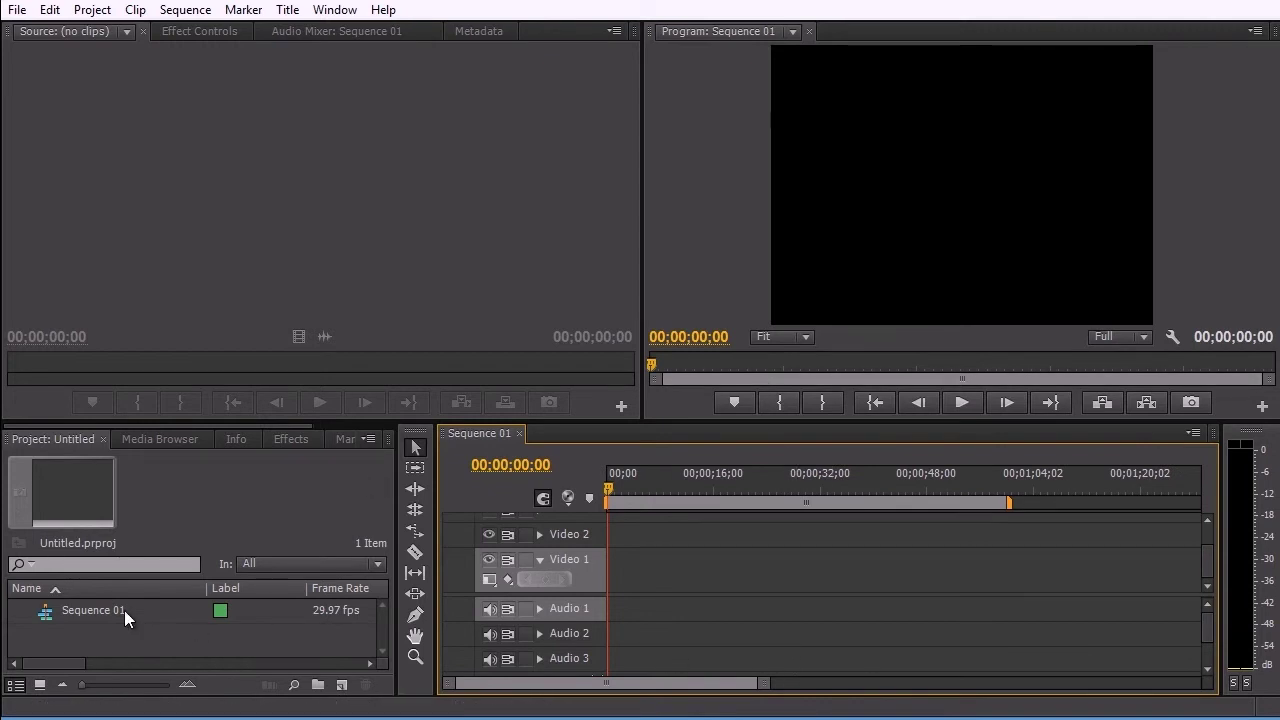
pyautogui.click(17, 10)
pyautogui.moveTo(143, 30)
pyautogui.click(361, 31)
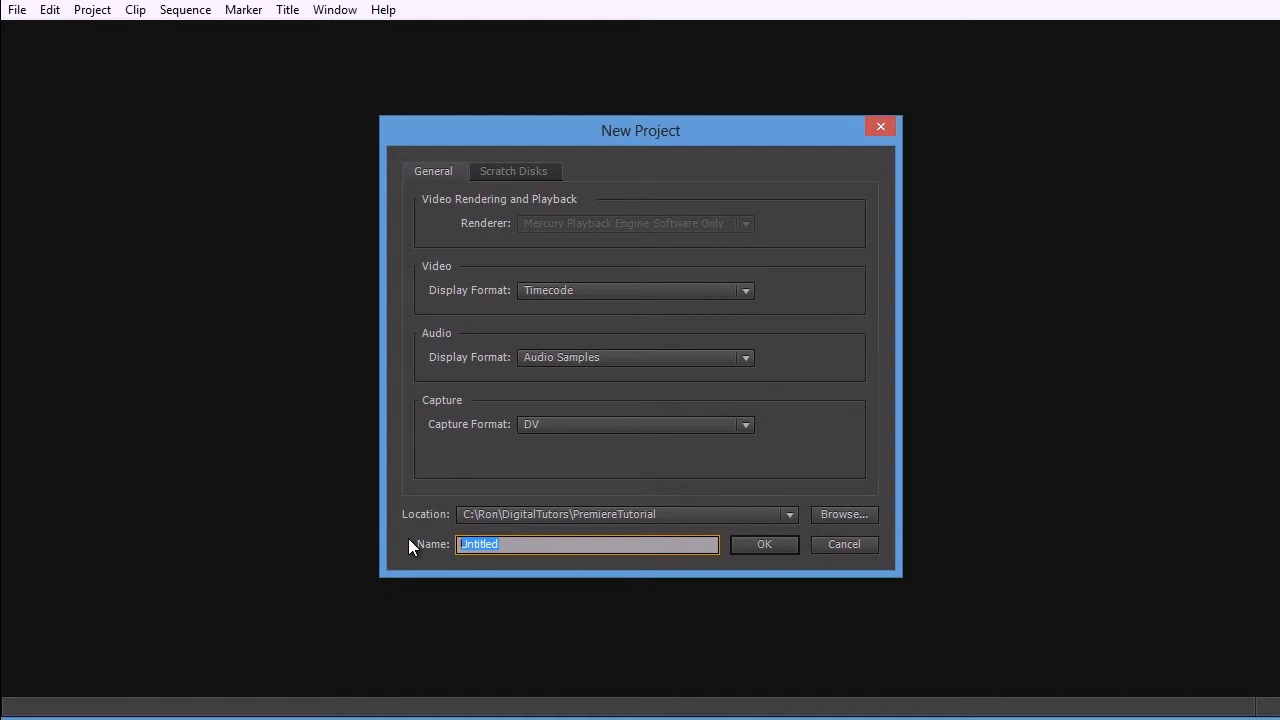
pyautogui.write('RonTutorialCS6')
pyautogui.click(764, 545)
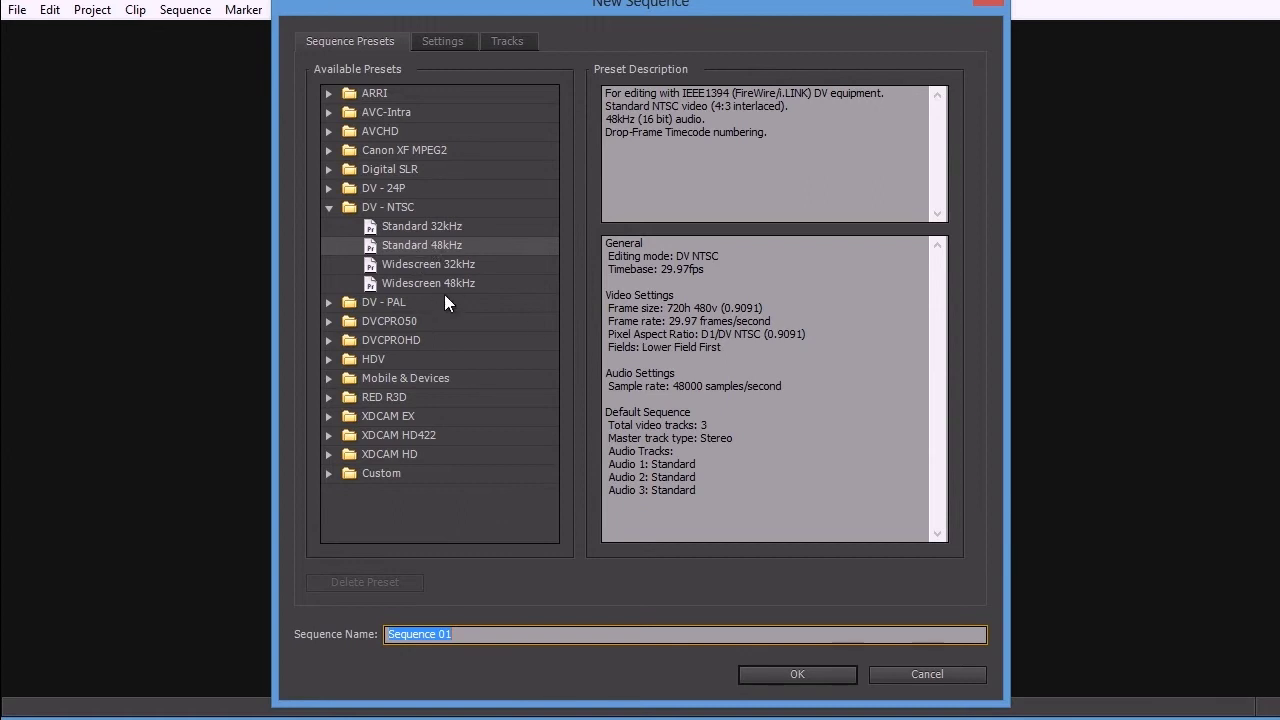
# Step: Examine the Canon XF MPEG2 preset folders and the DV - NTSC Standard 32kHz and Widescreen 32kHz sequence presets
pyautogui.click(380, 150)
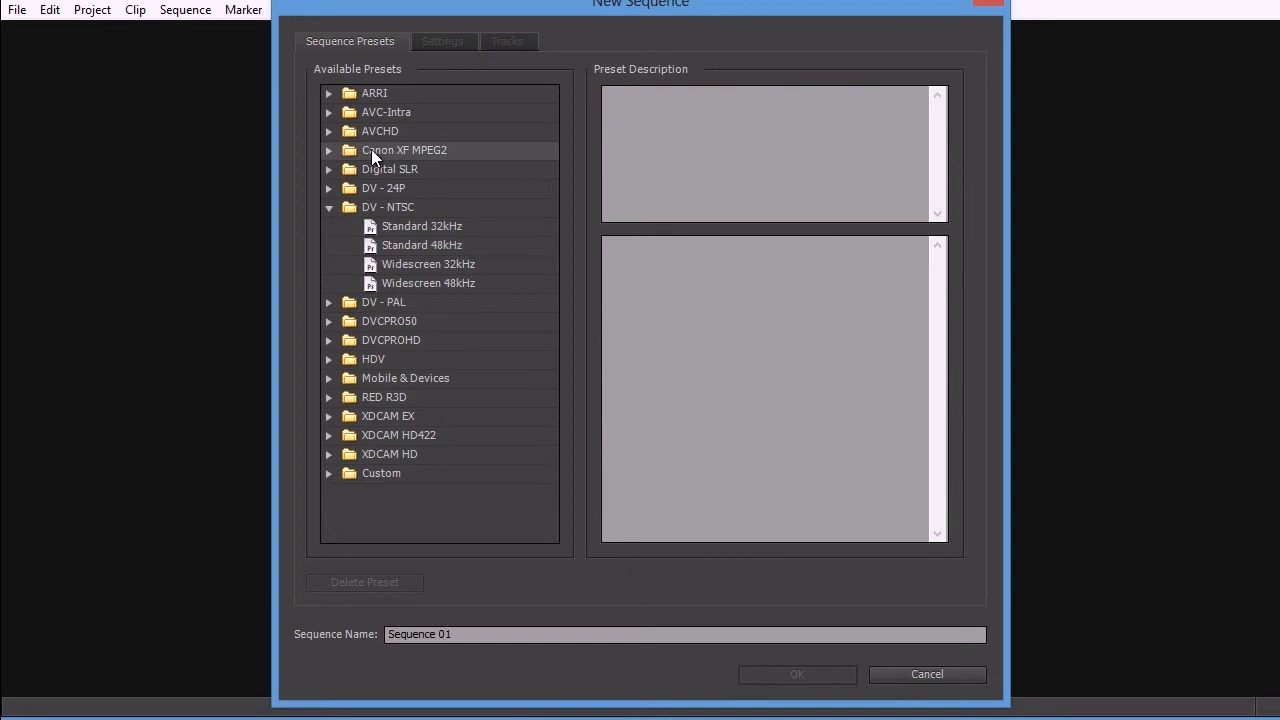
pyautogui.click(328, 152)
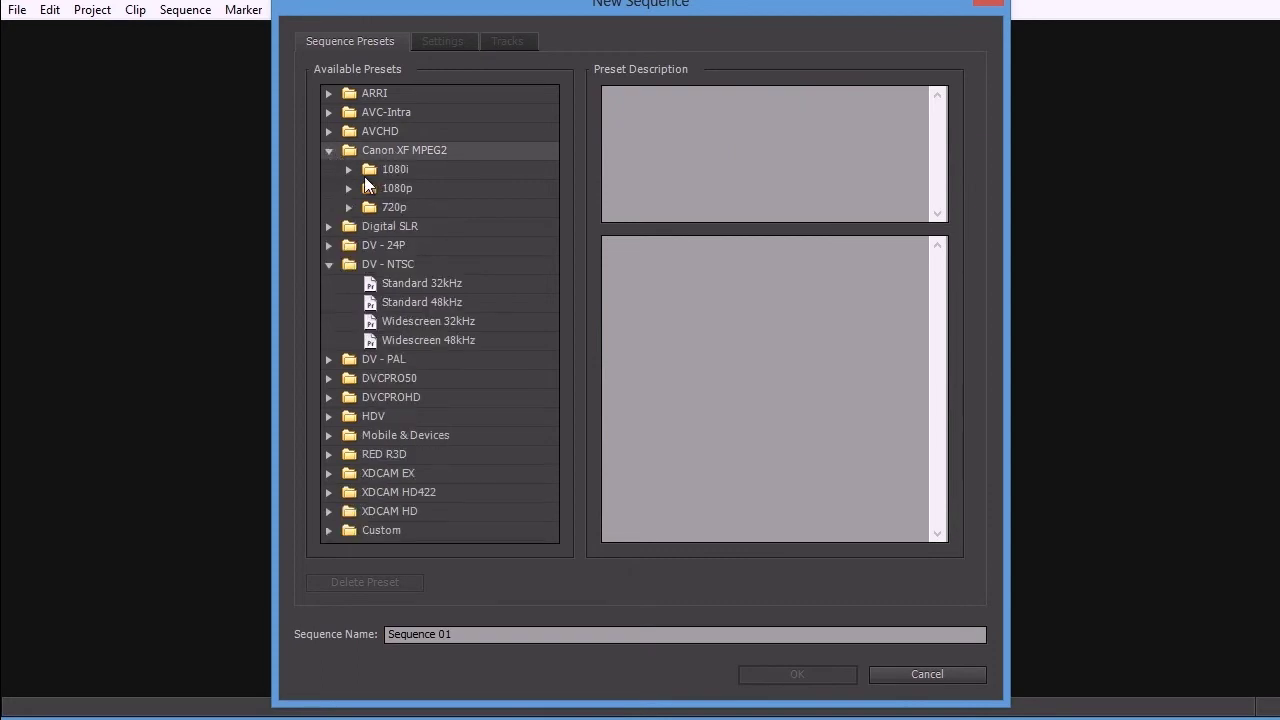
pyautogui.click(386, 170)
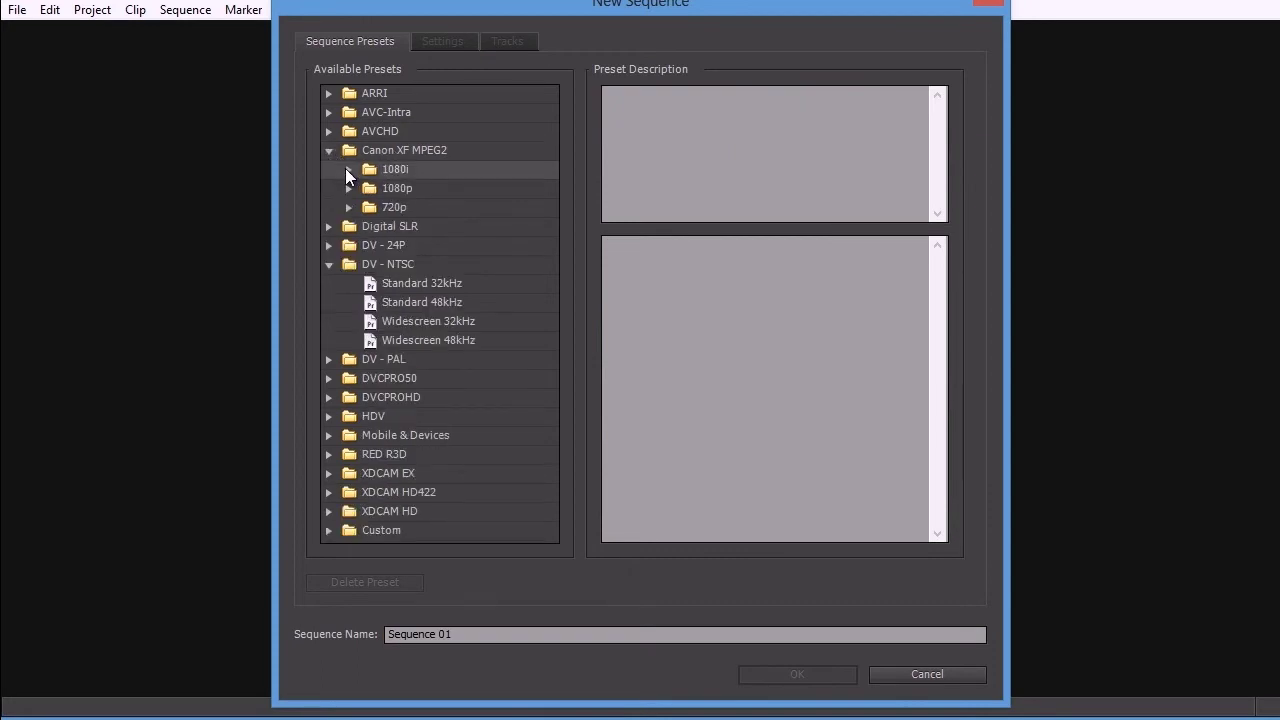
pyautogui.doubleClick(360, 174)
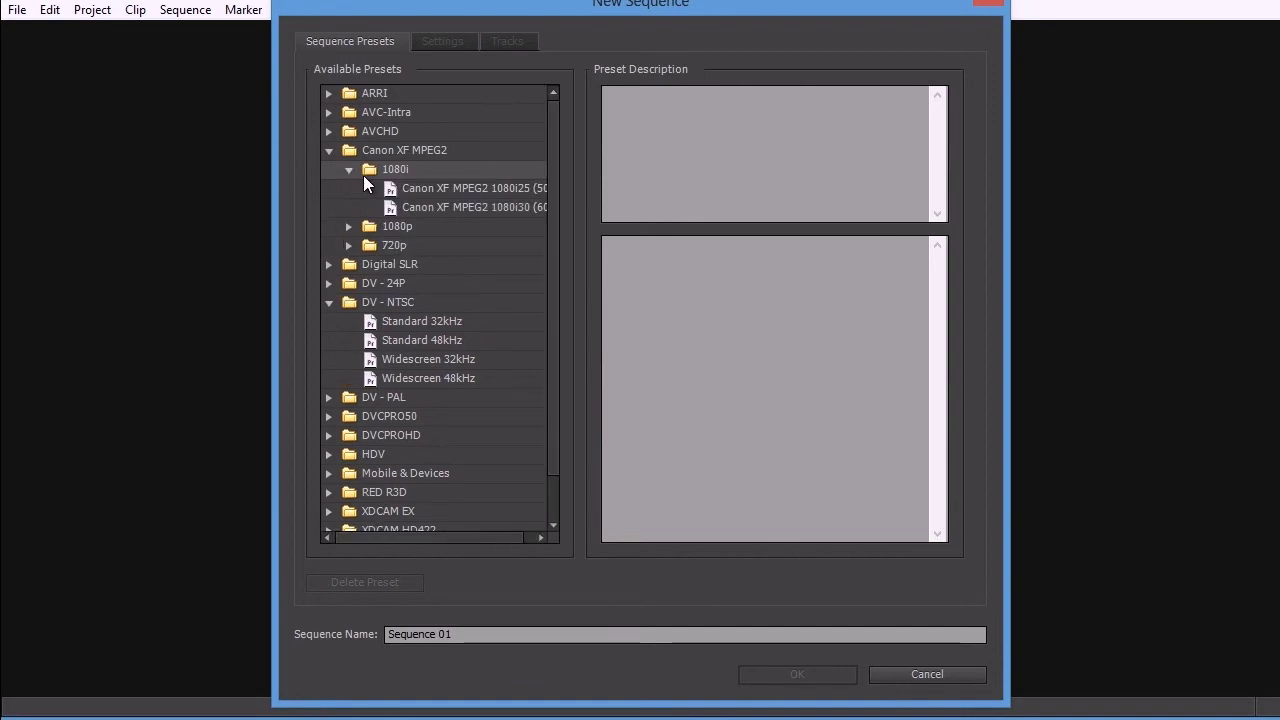
pyautogui.click(349, 171)
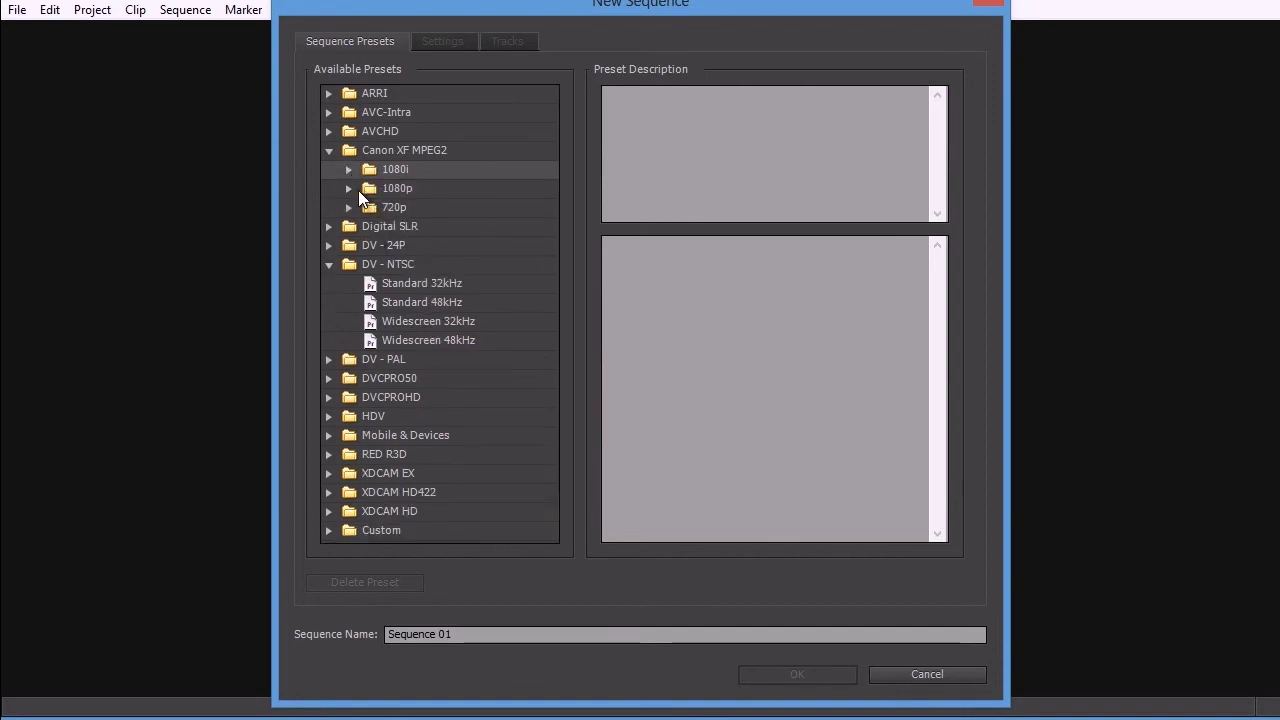
pyautogui.click(376, 264)
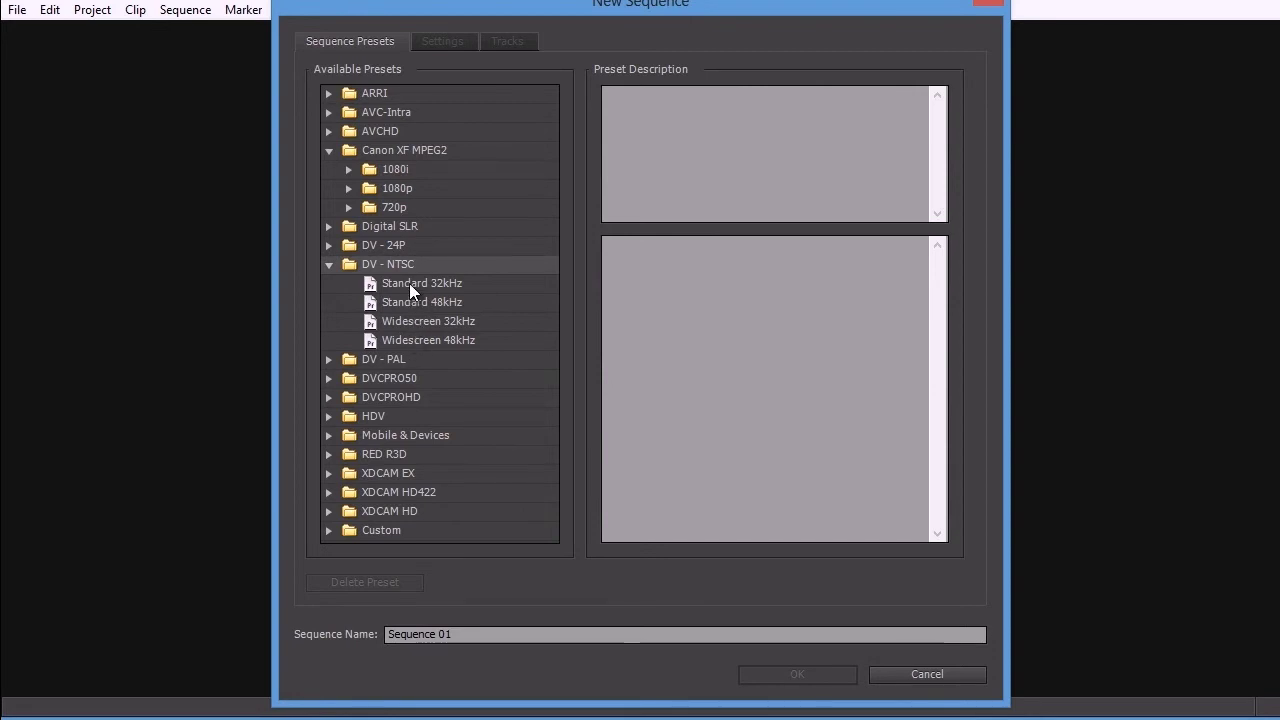
pyautogui.click(409, 287)
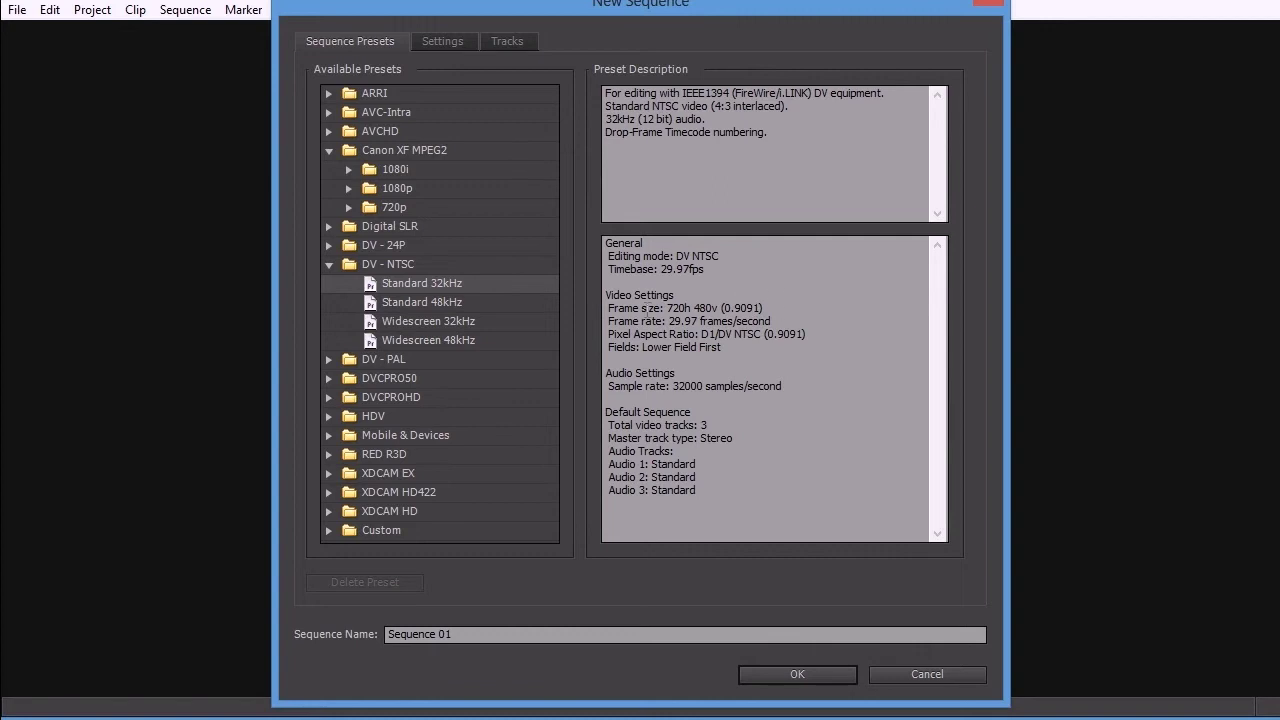
pyautogui.click(437, 321)
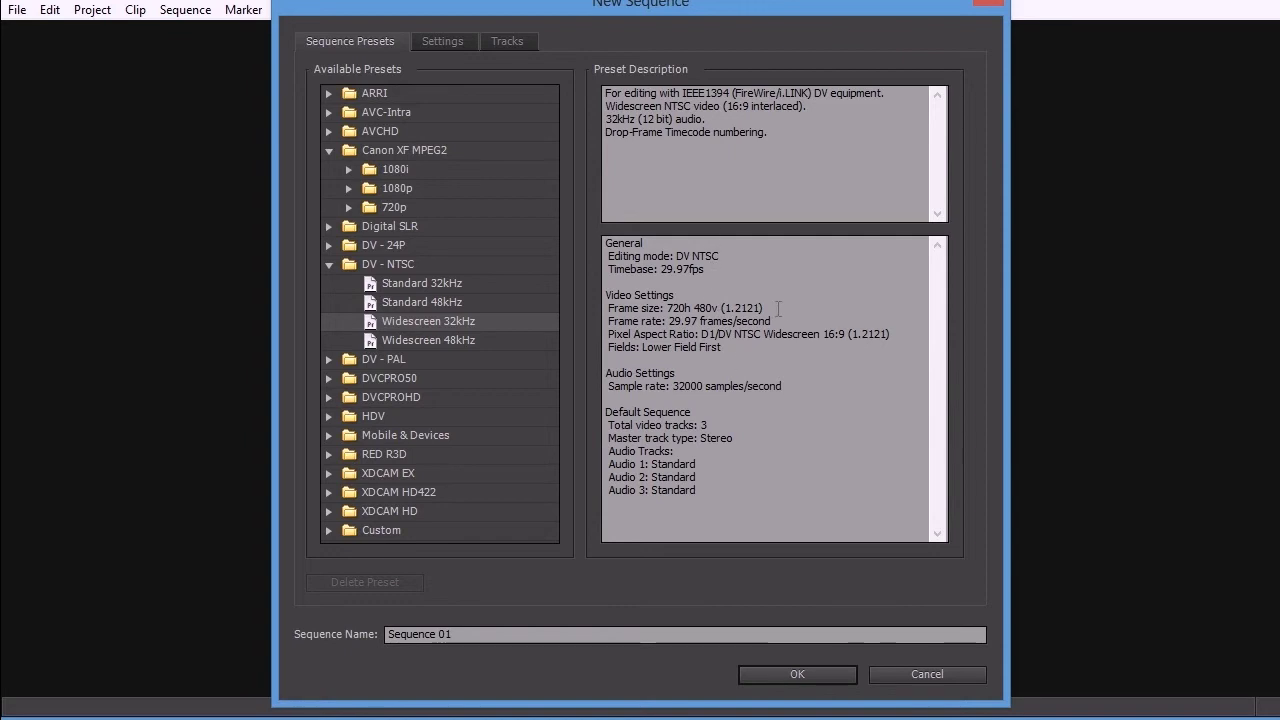
# Step: Compare the settings of the HDV 1080p24, HDV 1080p25 and HDV 1080p30 sequence presets
pyautogui.click(383, 418)
pyautogui.click(328, 416)
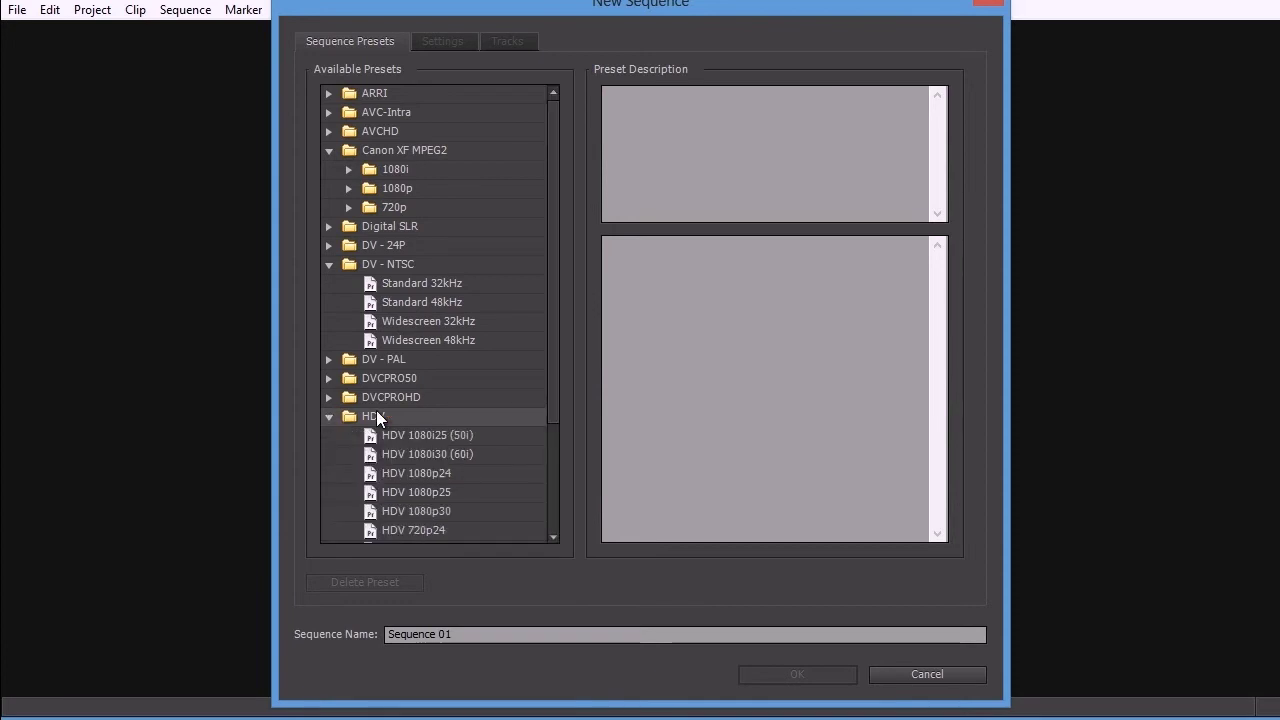
pyautogui.scroll(-2, 405, 421)
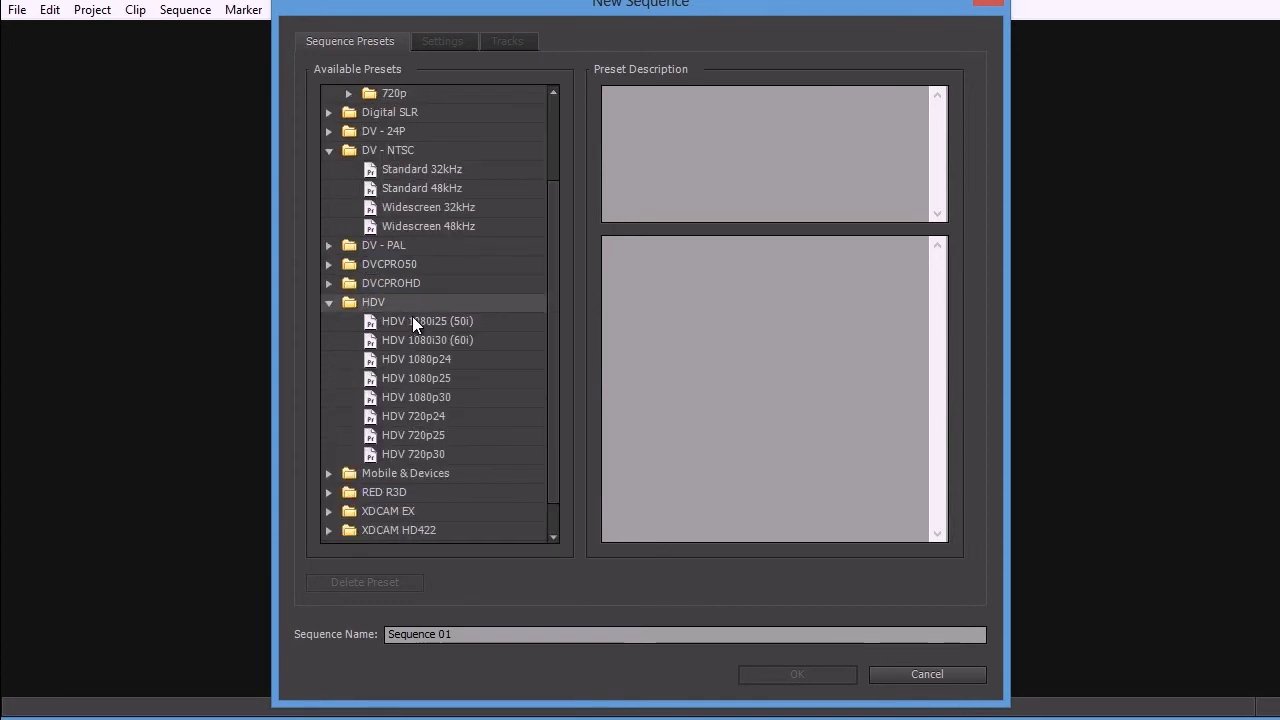
pyautogui.click(422, 362)
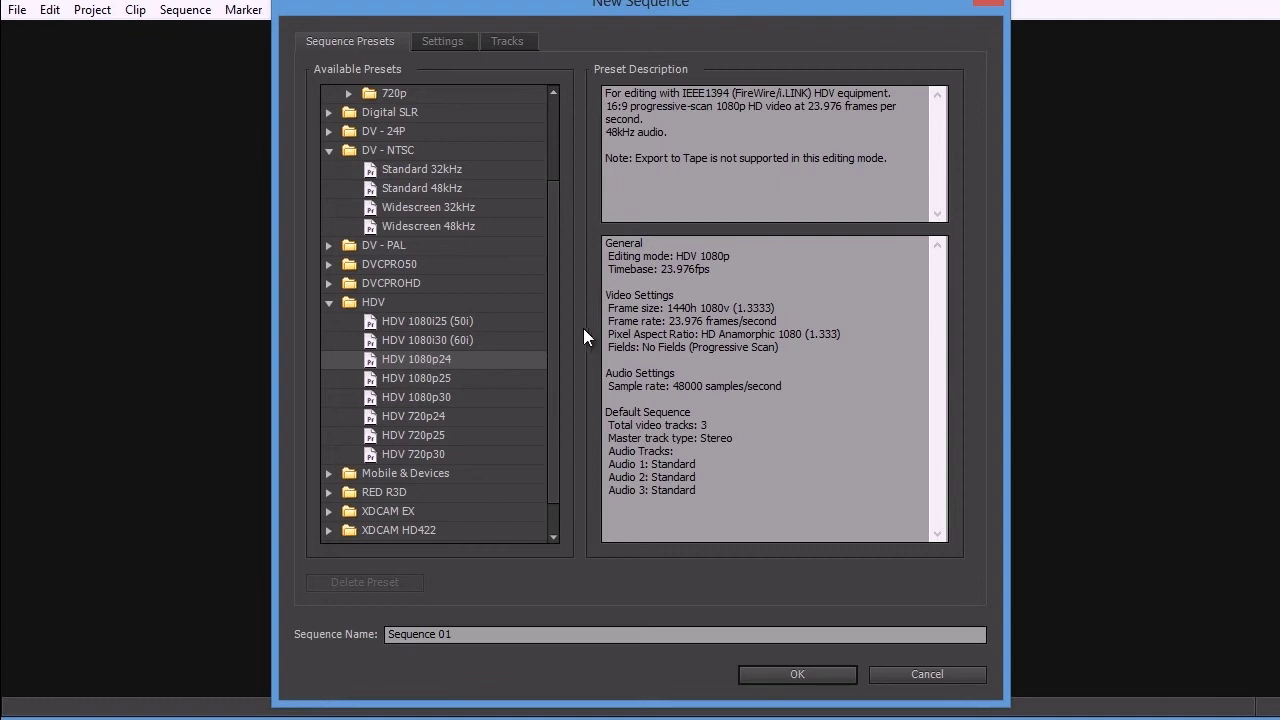
pyautogui.click(453, 377)
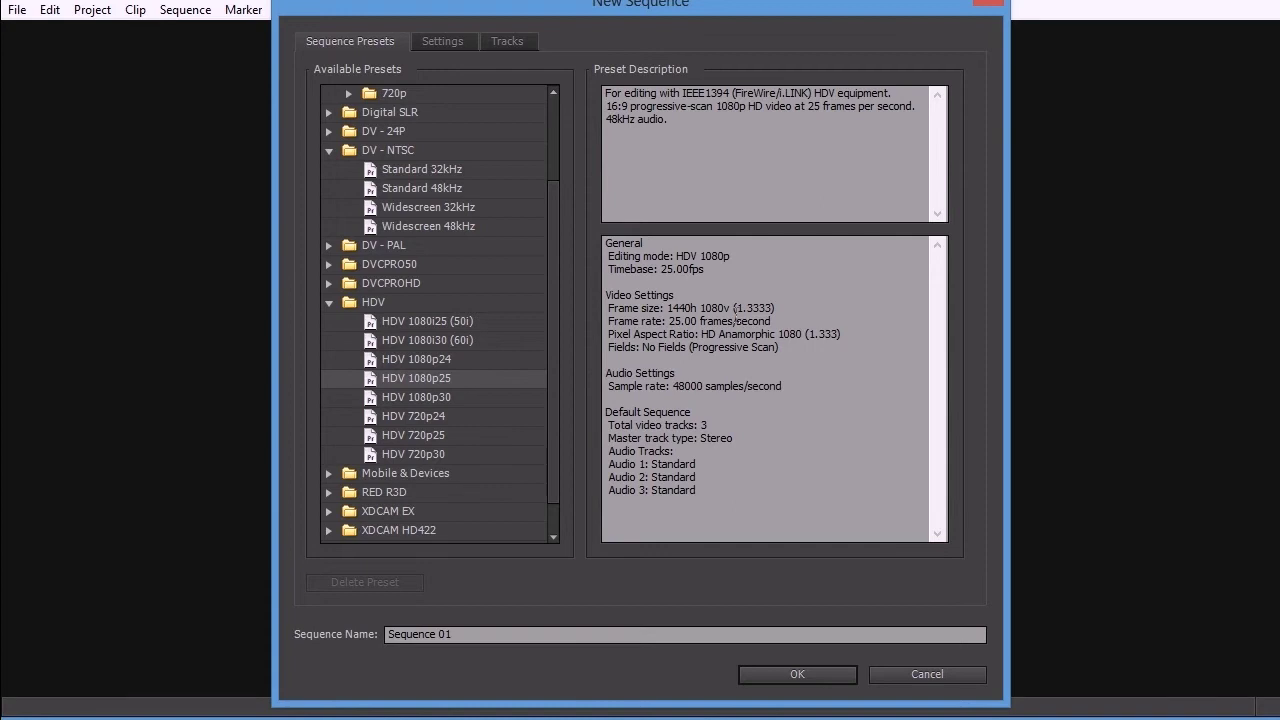
pyautogui.click(486, 397)
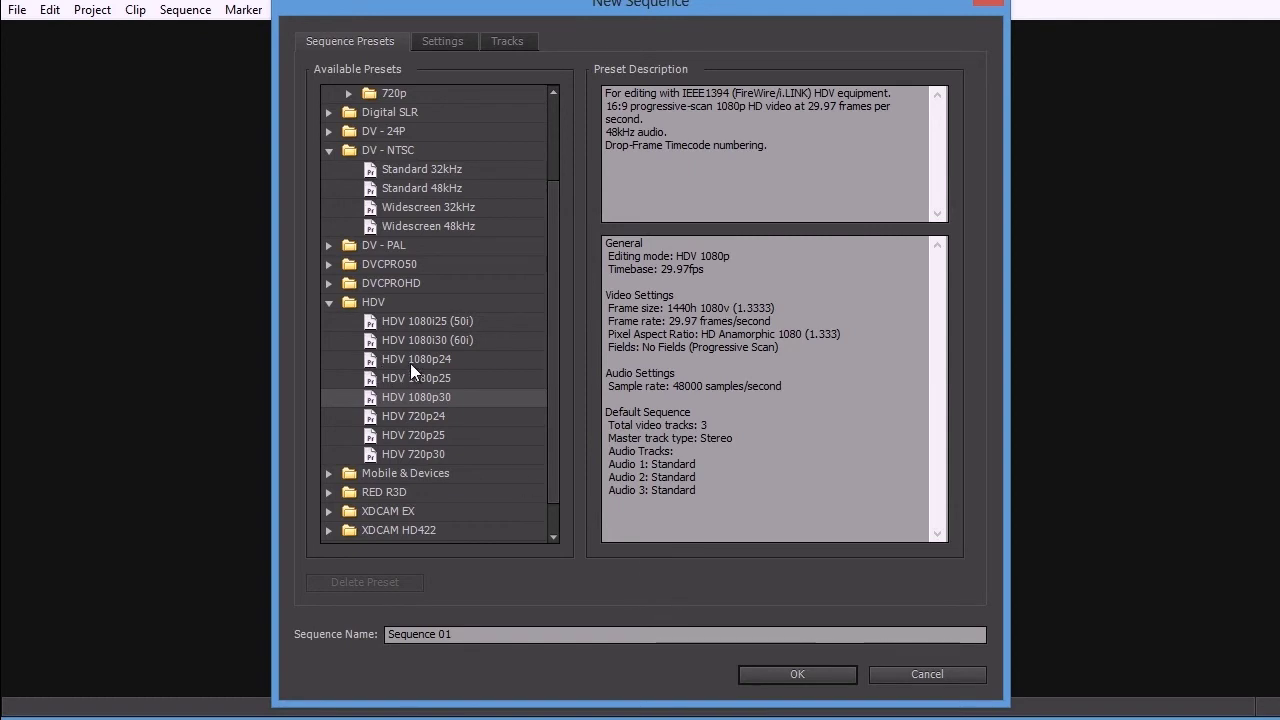
# Step: Create Sequence 01 with the DV - NTSC Standard 32kHz preset
pyautogui.click(432, 209)
pyautogui.click(429, 168)
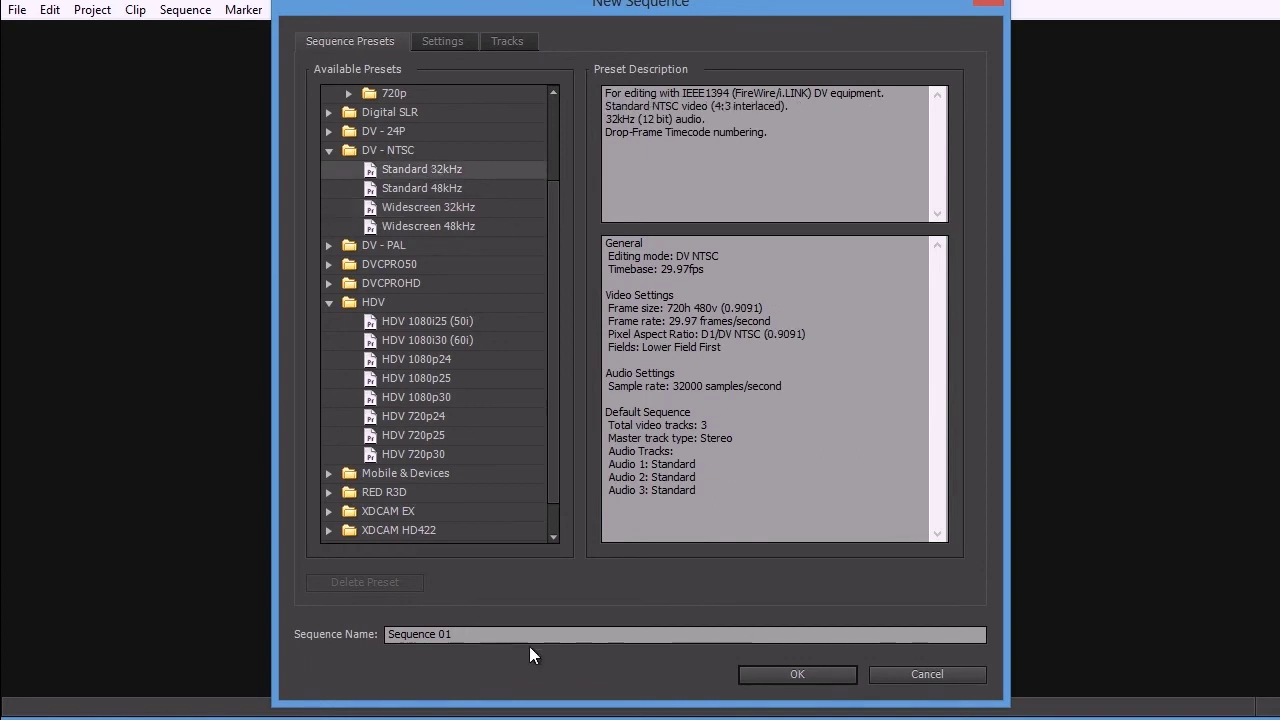
pyautogui.click(777, 677)
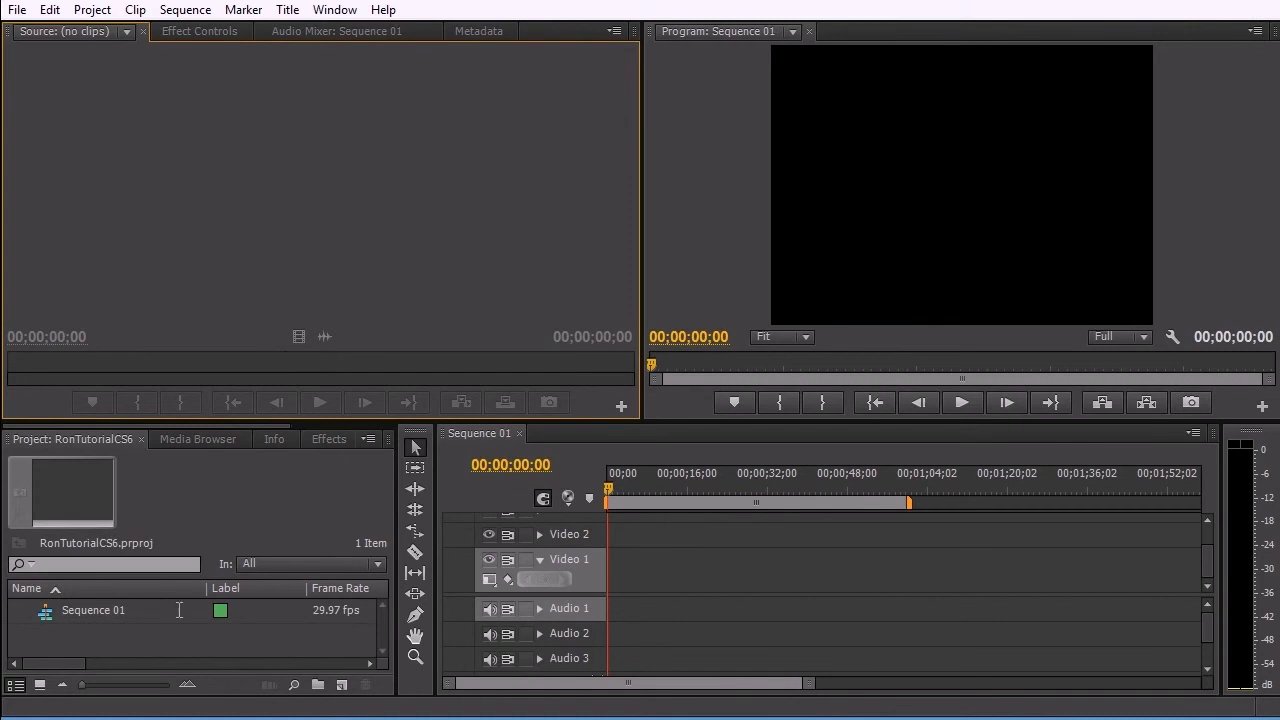
# Step: Import the clip 20130506_074409.mpg from the 20130507 folder into the project
pyautogui.click(17, 9)
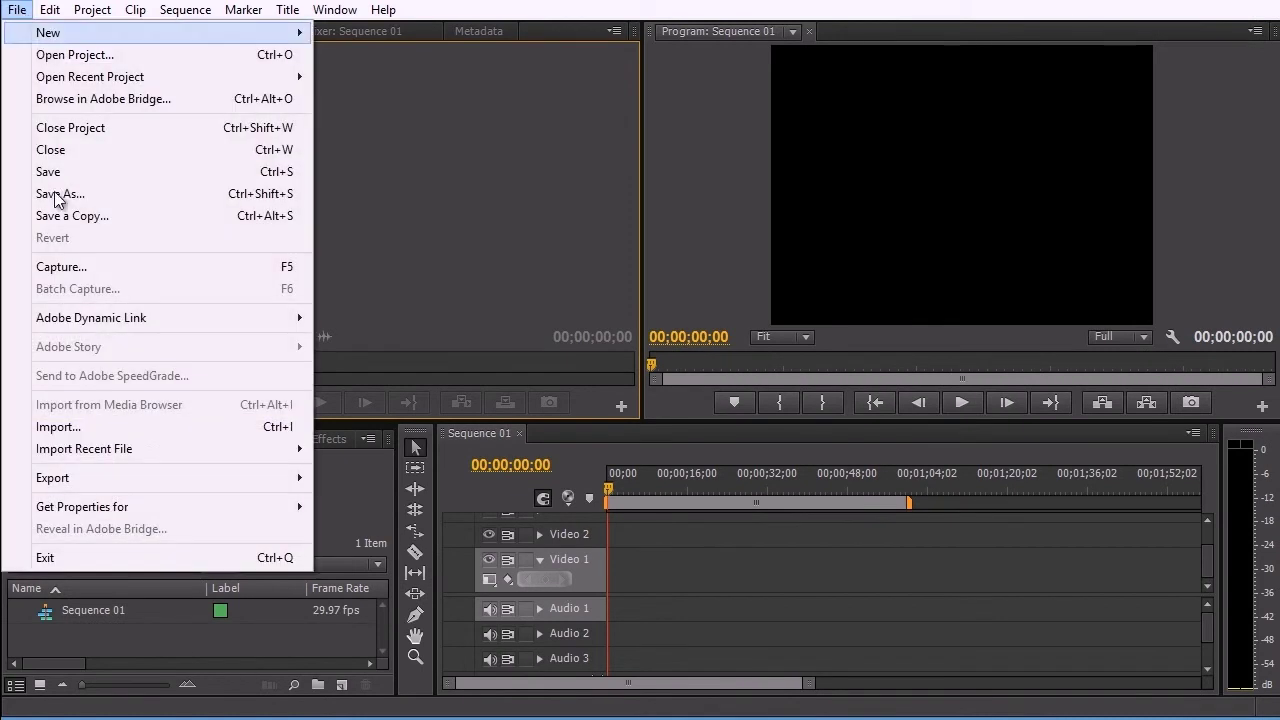
pyautogui.click(108, 428)
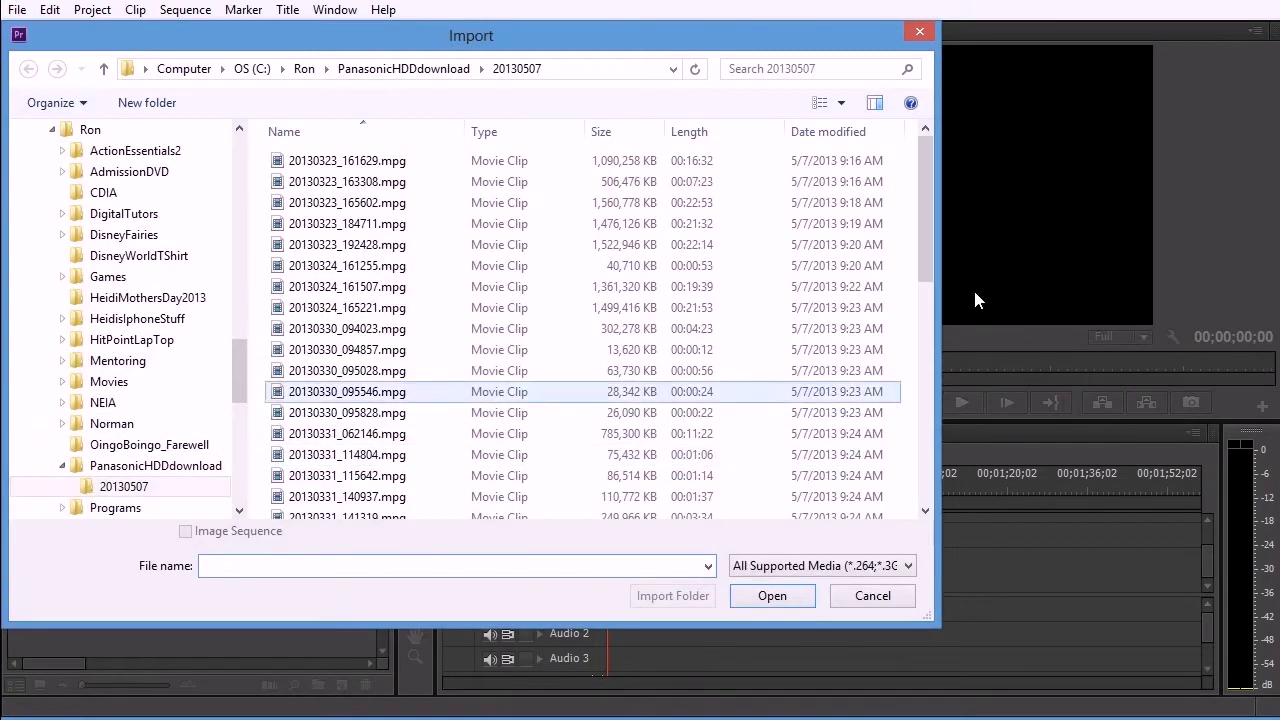
pyautogui.scroll(-9, 925, 220)
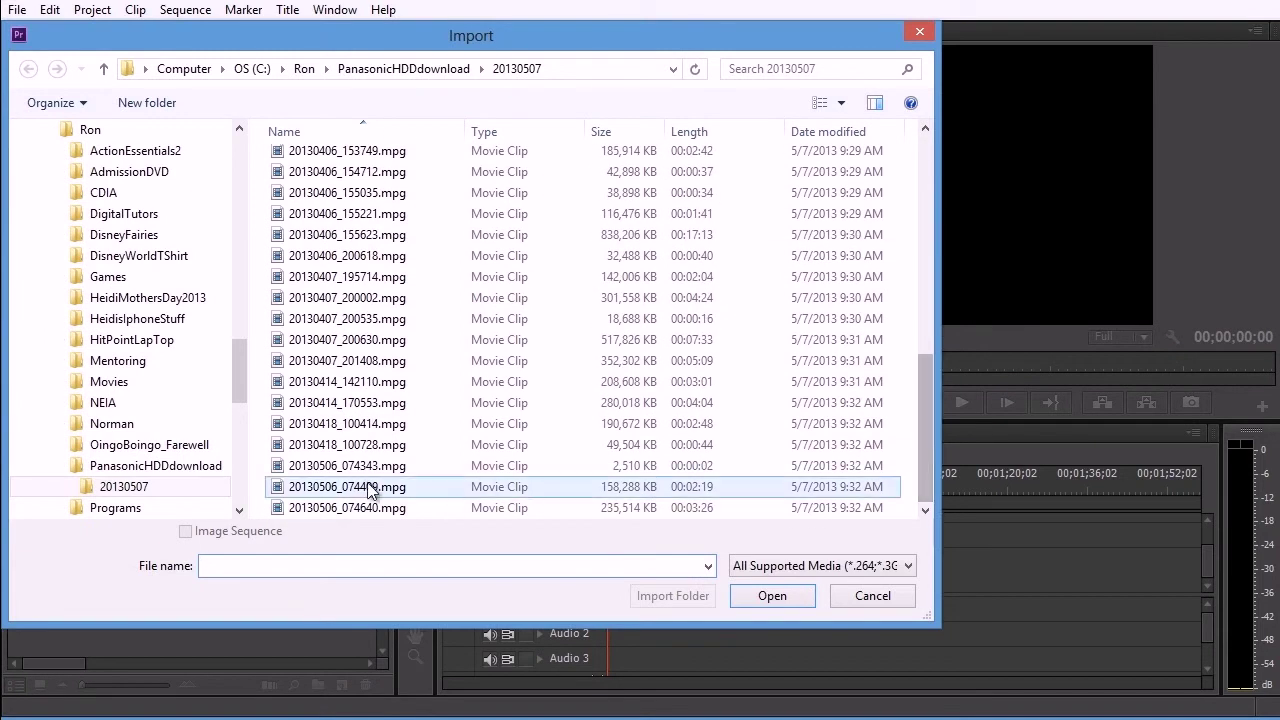
pyautogui.click(370, 490)
pyautogui.click(777, 594)
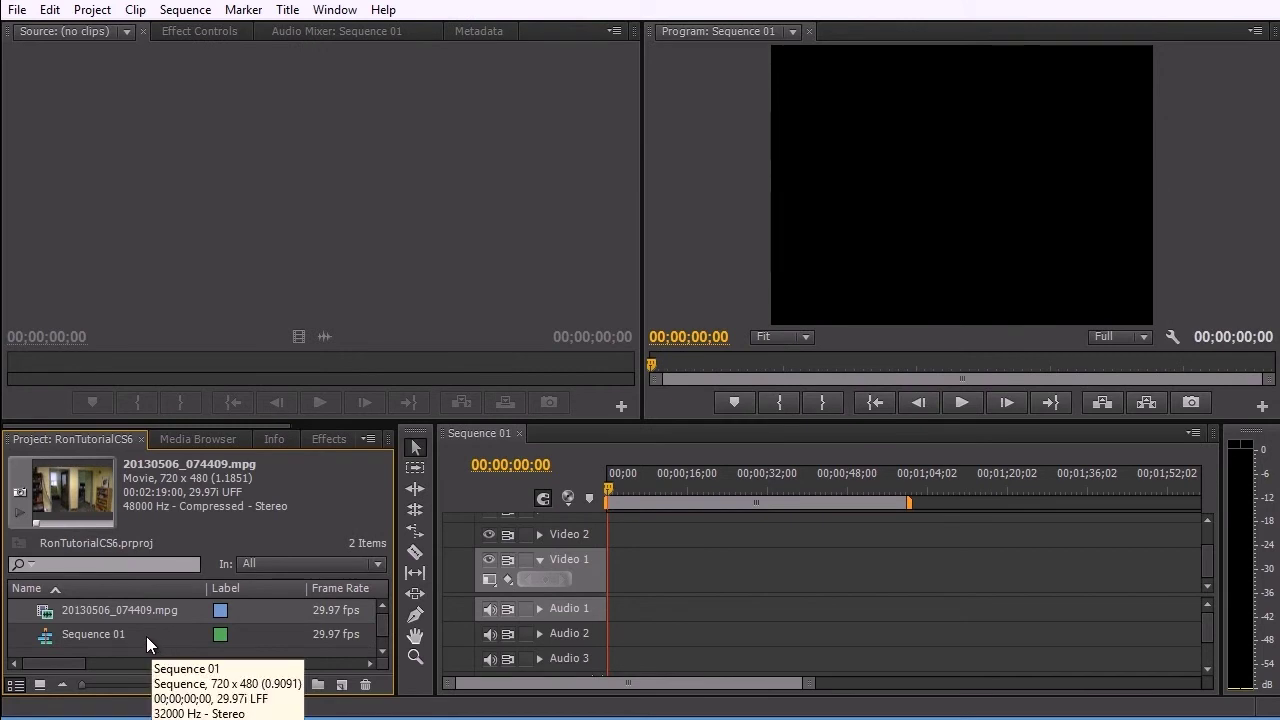
# Step: Delete Sequence 01 from the project
pyautogui.click(98, 632)
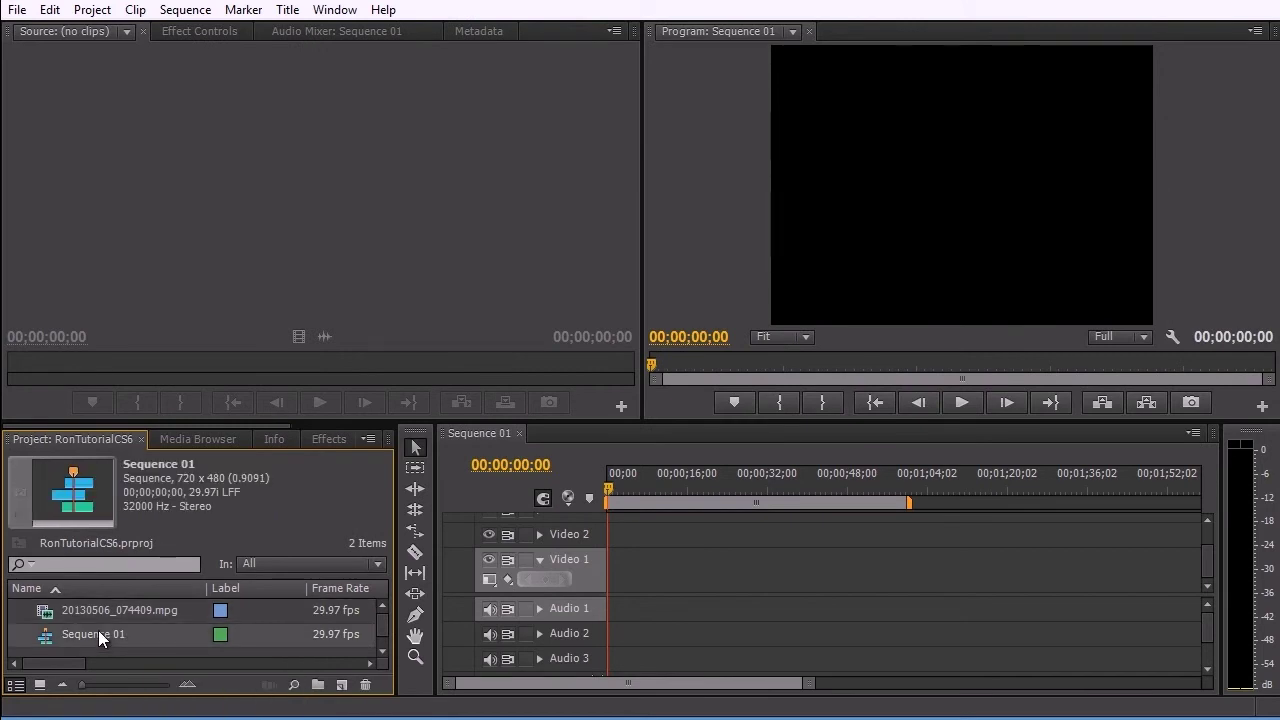
pyautogui.rightClick(99, 630)
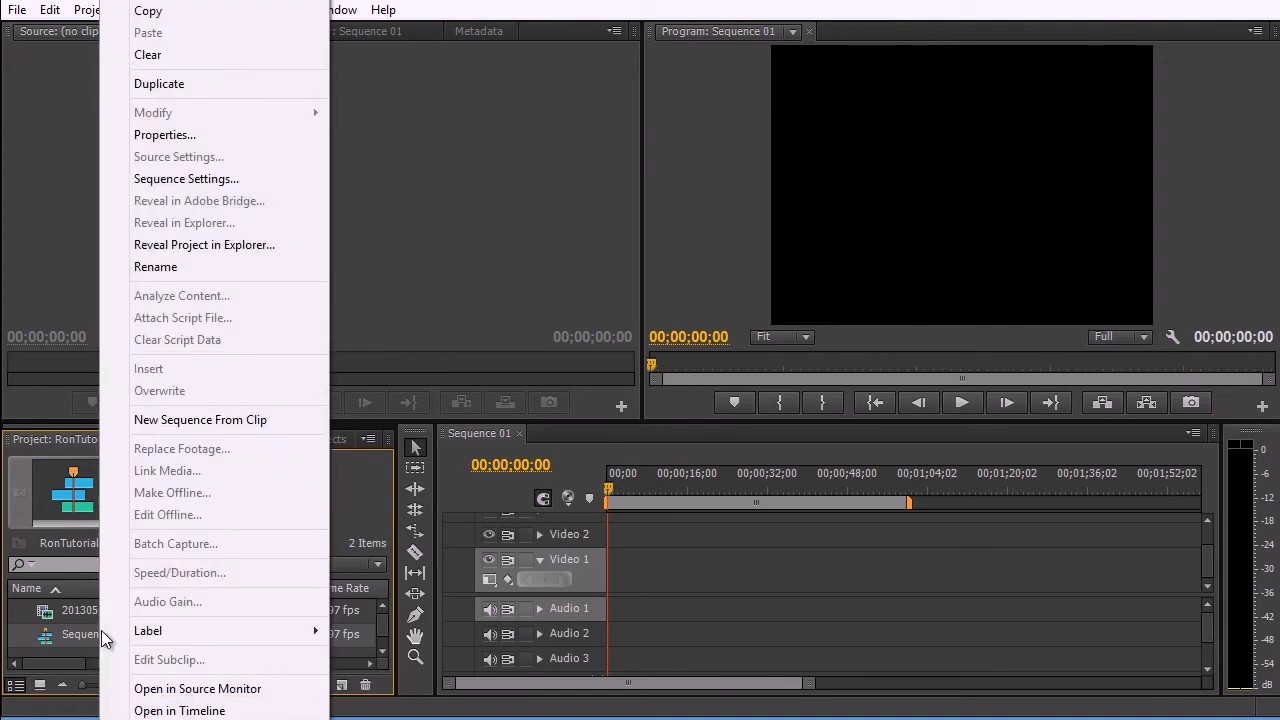
pyautogui.click(175, 54)
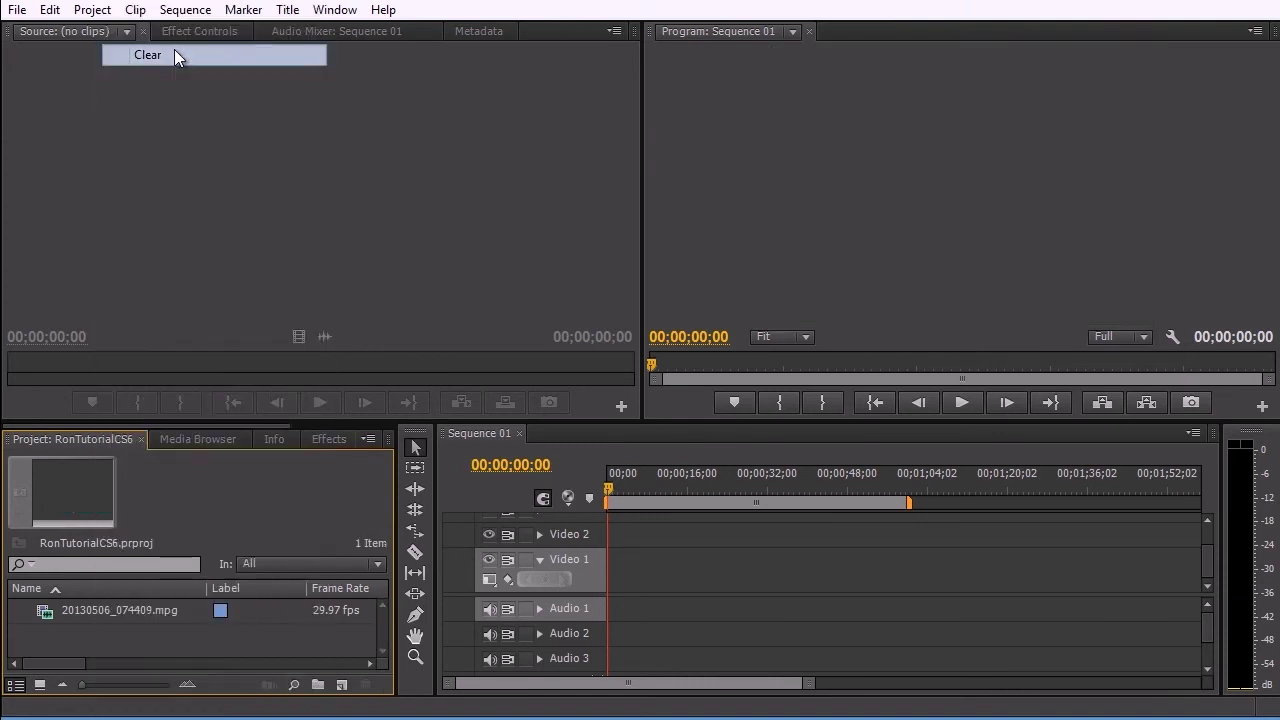
# Step: Create a new sequence from the clip 20130506_074409.mpg so that it matches the clip's settings
pyautogui.click(117, 615)
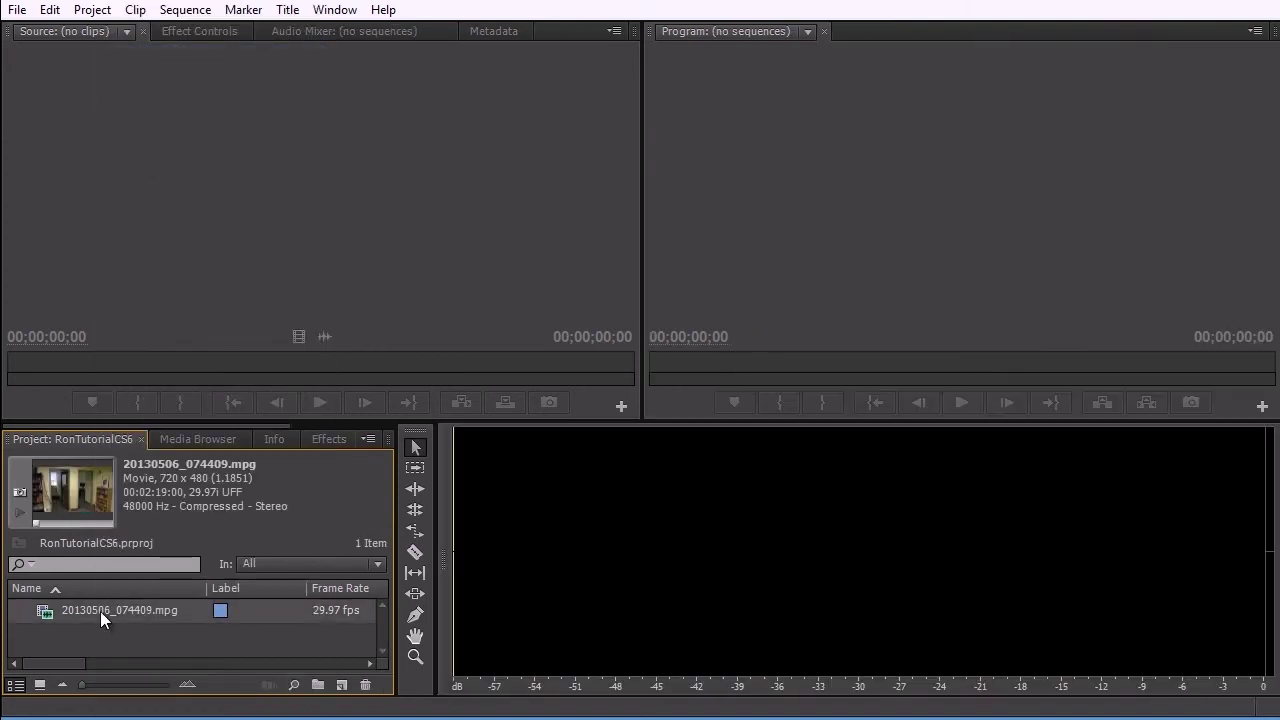
pyautogui.rightClick(113, 610)
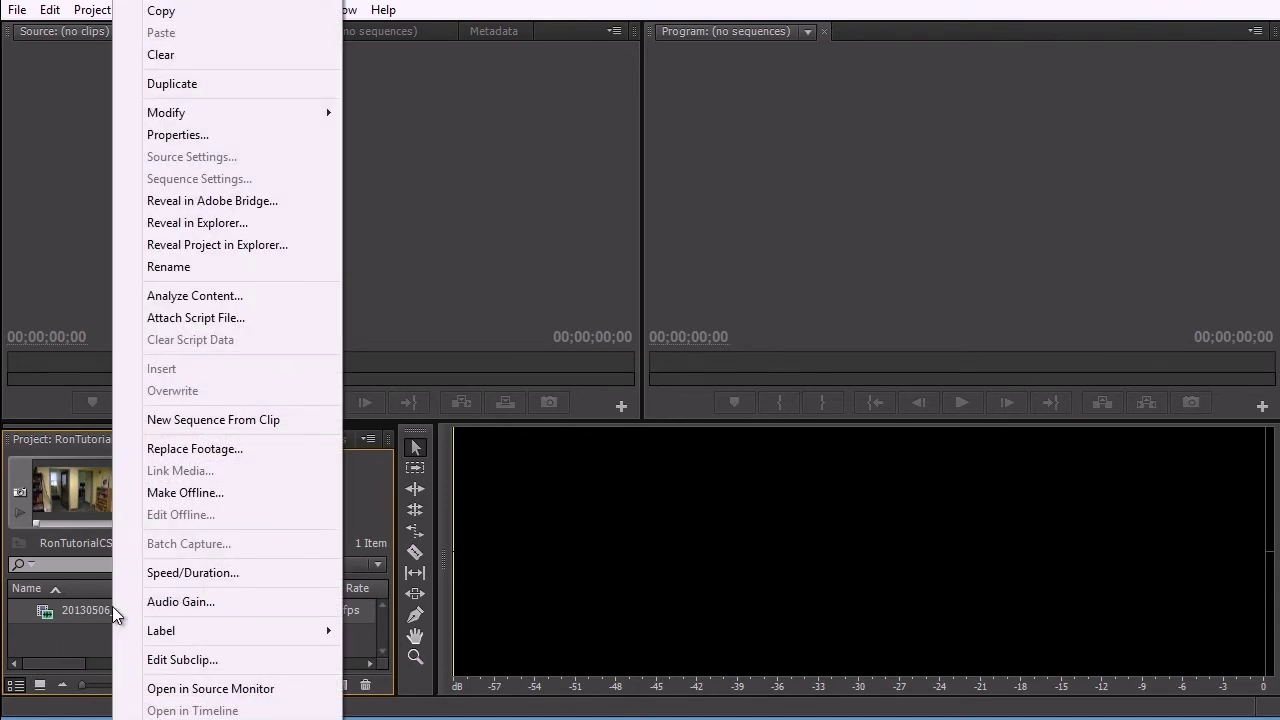
pyautogui.click(188, 421)
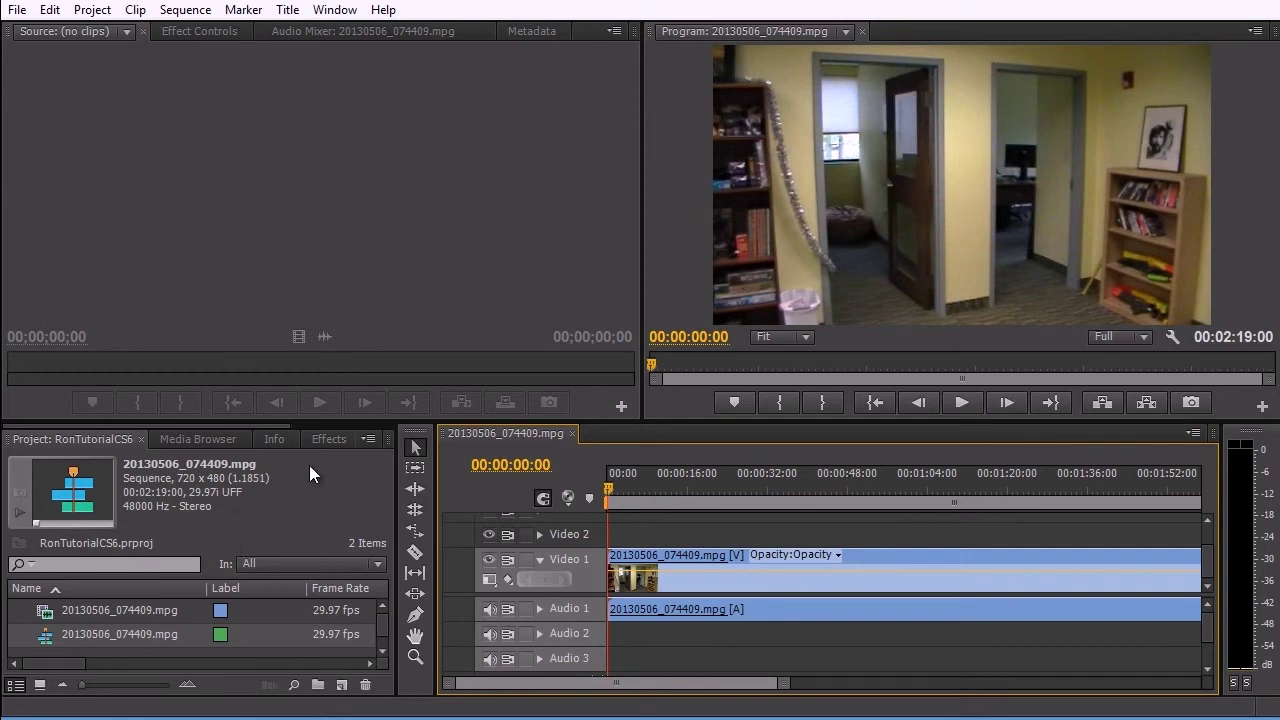
# Step: Scrub through the new sequence, play it forward at increasing speed, and return the playhead to the start
pyautogui.moveTo(623, 491); pyautogui.dragTo(646, 493)
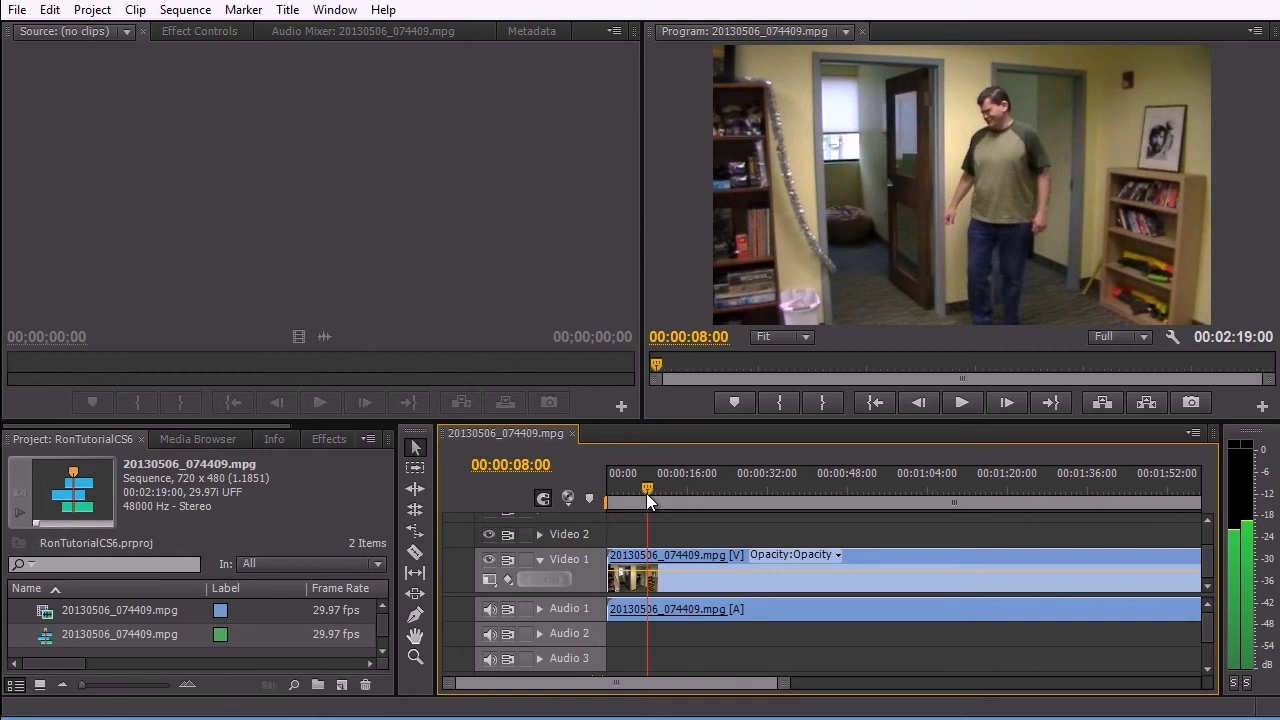
pyautogui.moveTo(662, 497); pyautogui.dragTo(991, 501)
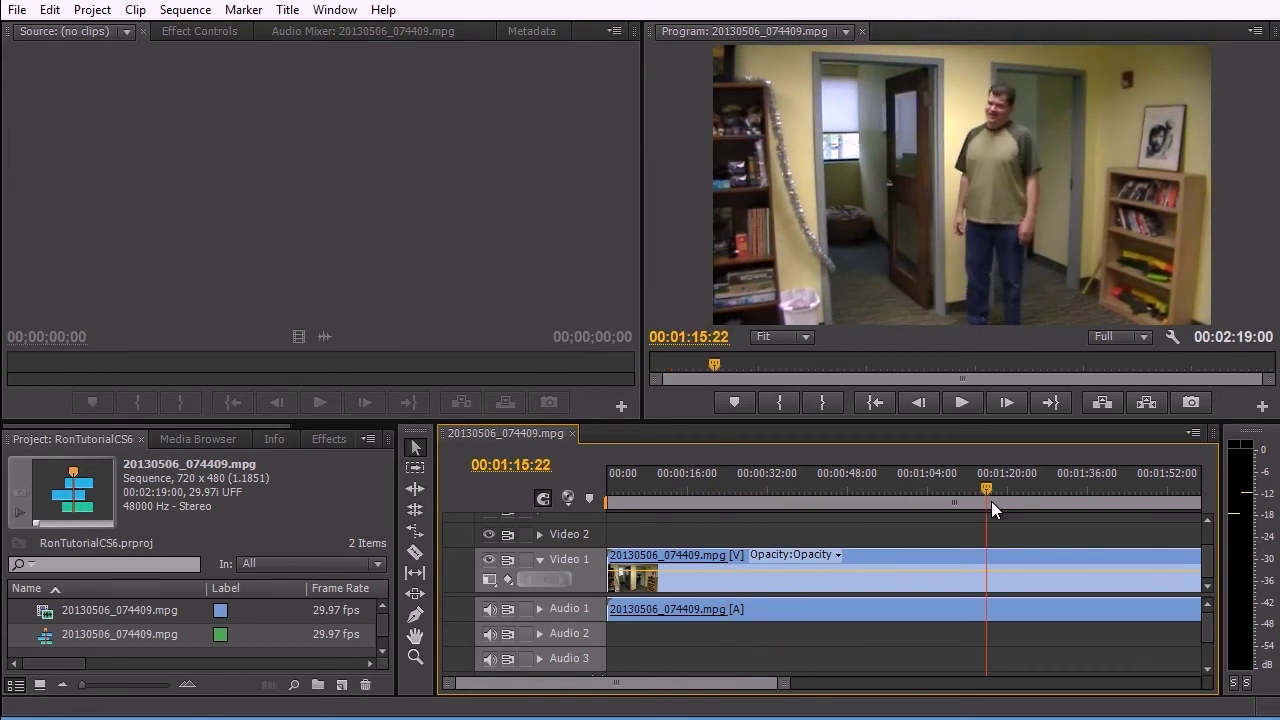
pyautogui.press('l')
pyautogui.press('l')
pyautogui.press('l')
pyautogui.press('l')
pyautogui.moveTo(1080, 515); pyautogui.dragTo(557, 507)
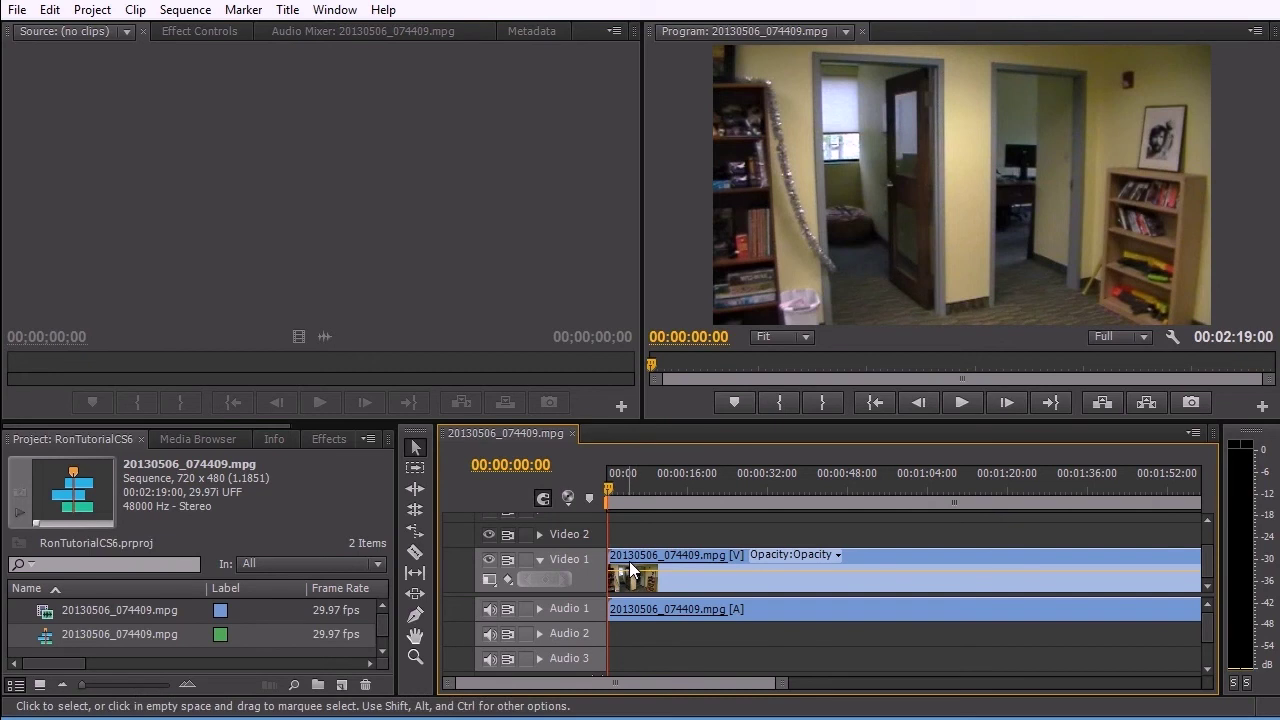
# Step: Create a 720 x 480 black video at 29.97fps Non-Drop-Frame with square pixels and place it at the start of Video 2
pyautogui.click(345, 687)
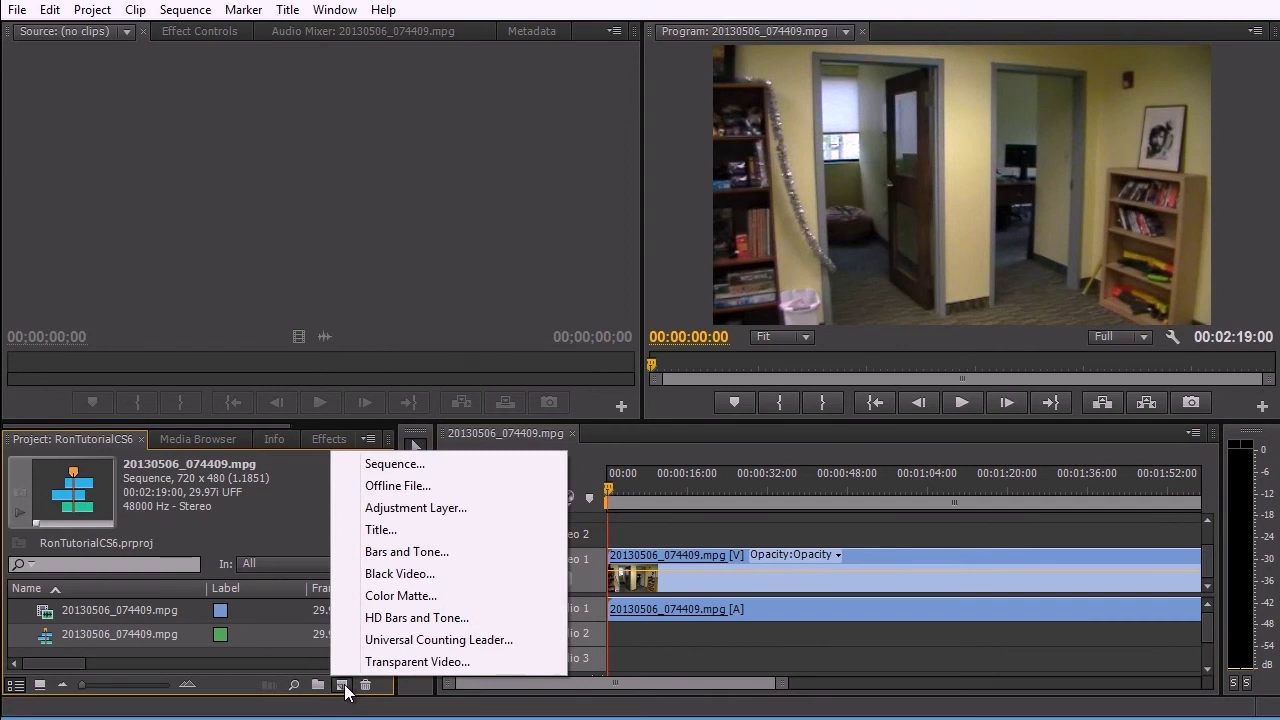
pyautogui.click(399, 575)
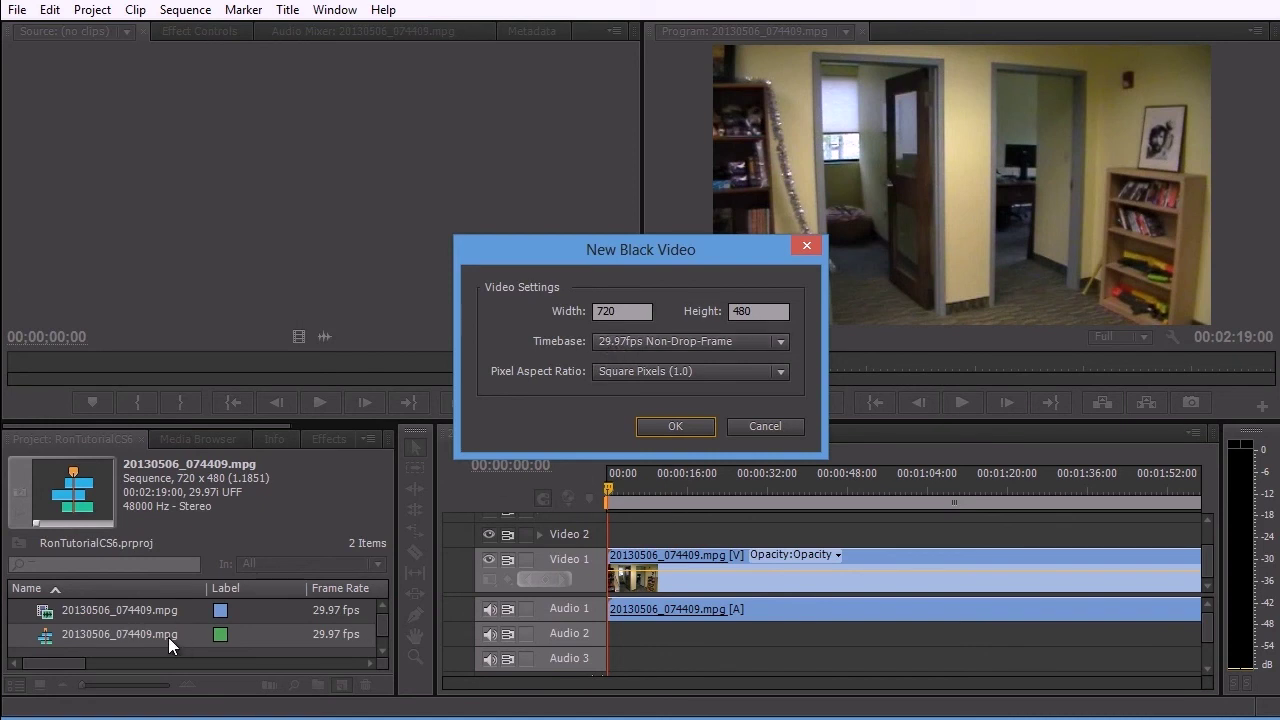
pyautogui.click(684, 430)
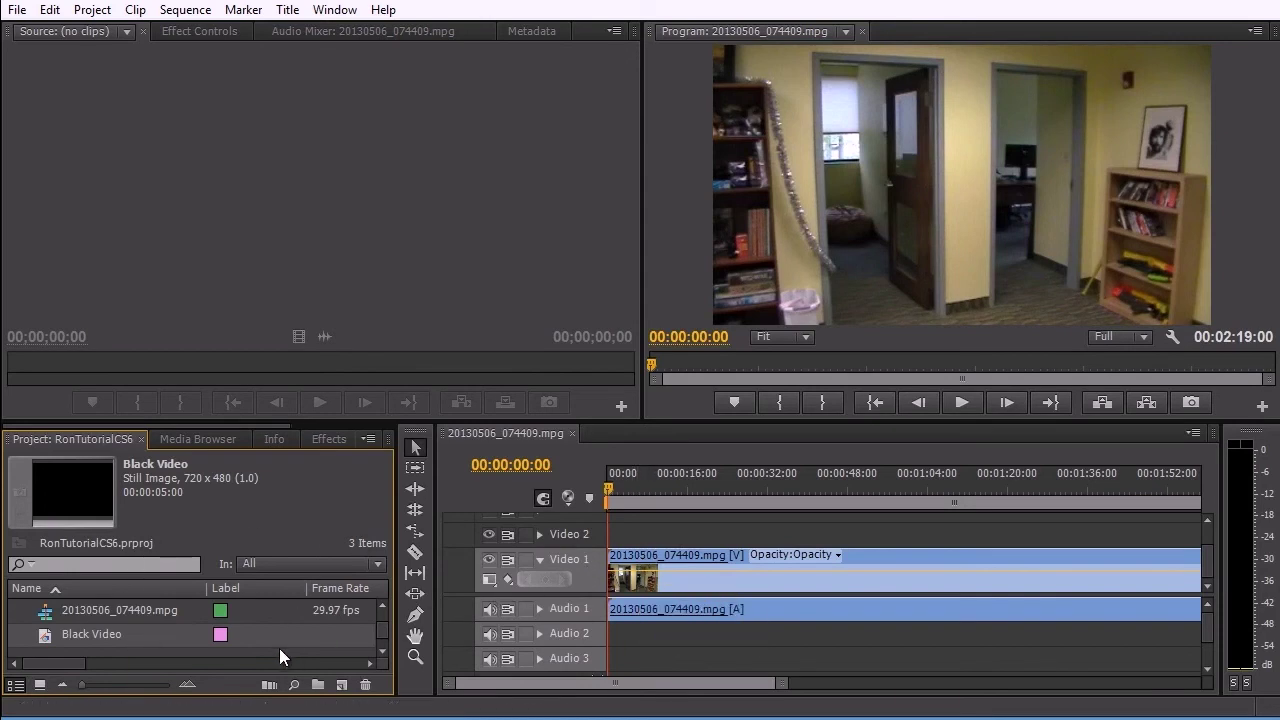
pyautogui.moveTo(111, 633); pyautogui.dragTo(620, 540)
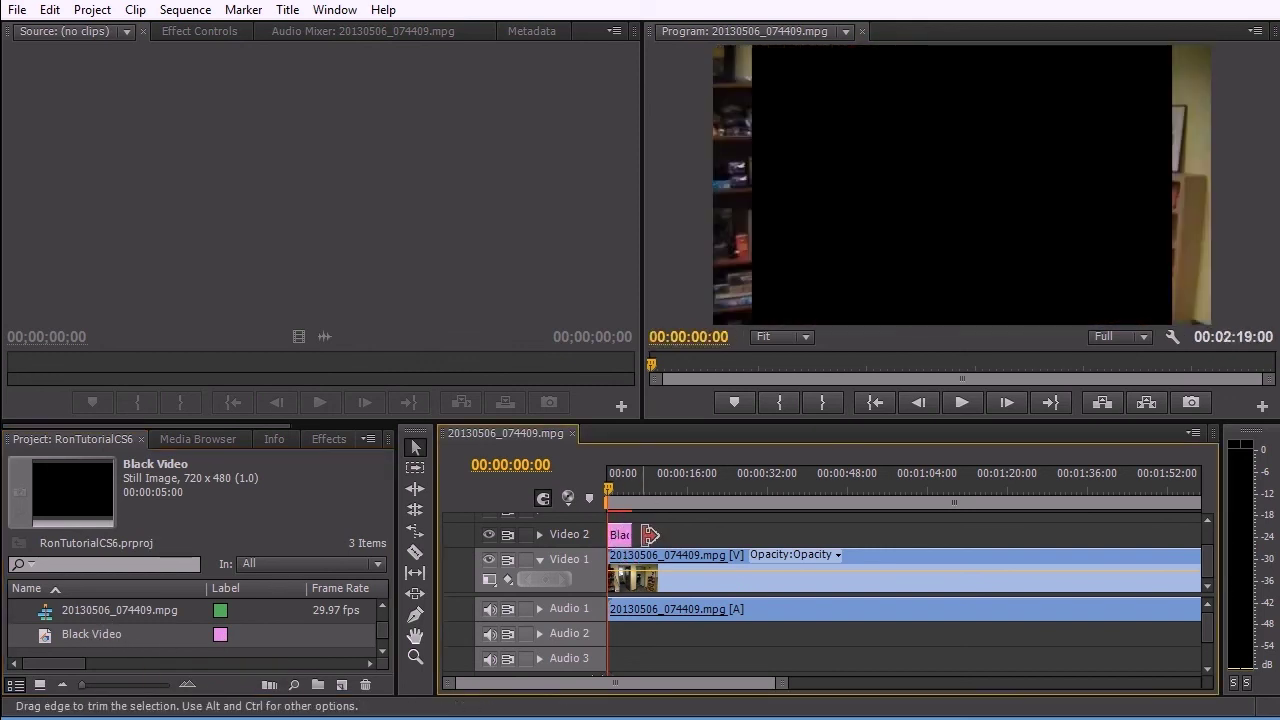